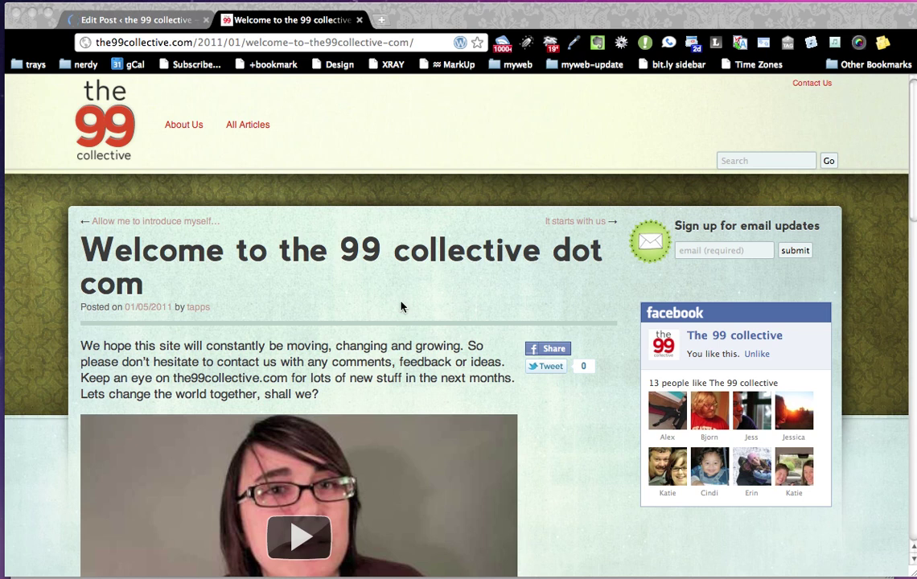
Step: Bring up the 'It starts with us' editor, then start a blank new post
click(143, 22)
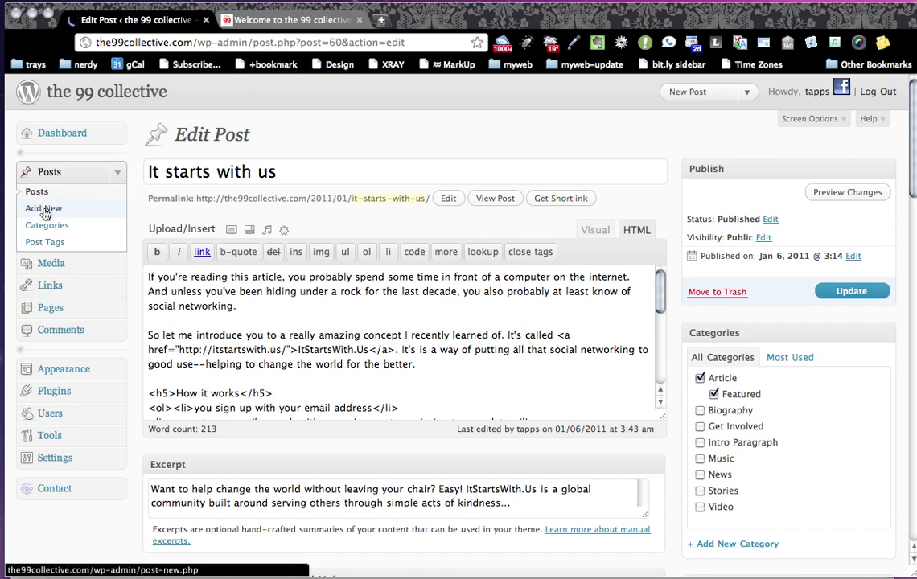
click(45, 211)
click(45, 209)
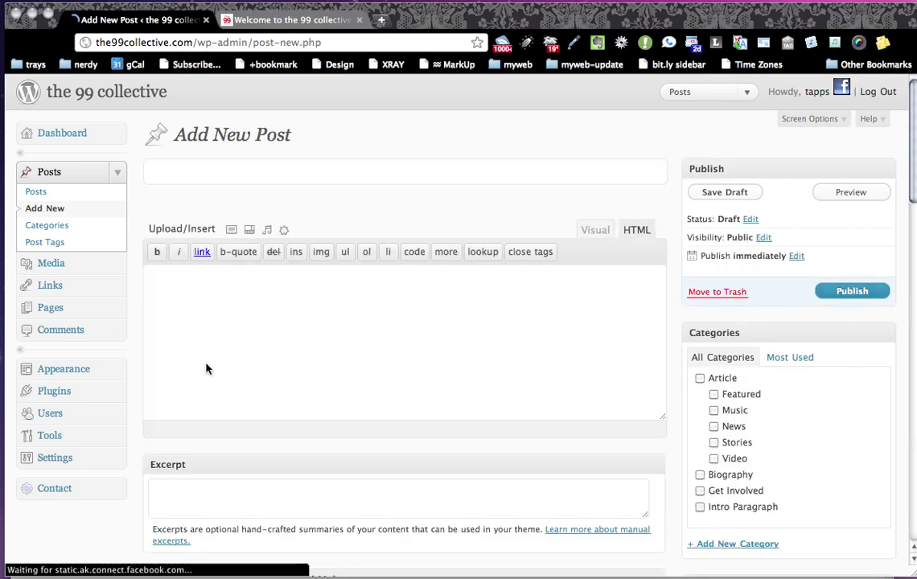
Step: Title the new post 'this is the title'
click(214, 175)
text(this is the titl)
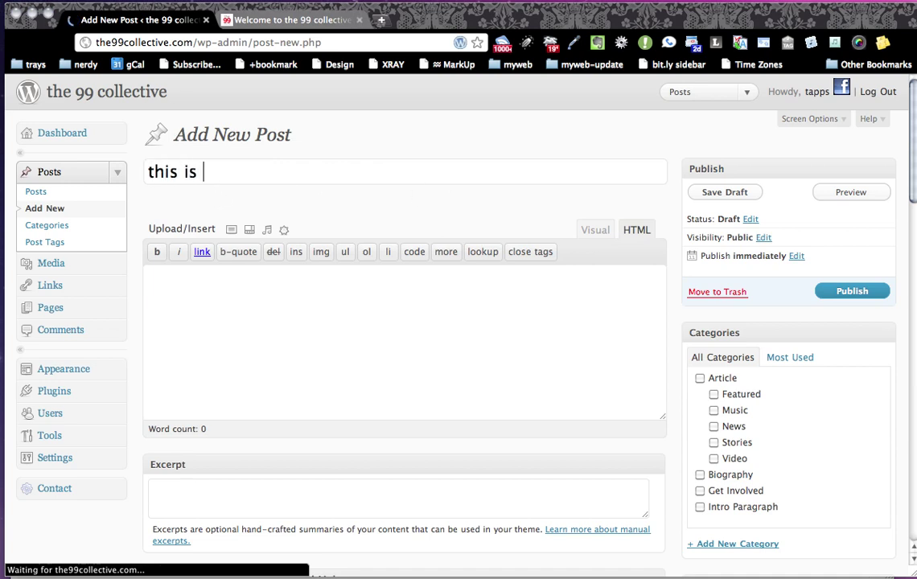
text(e)
key(Tab)
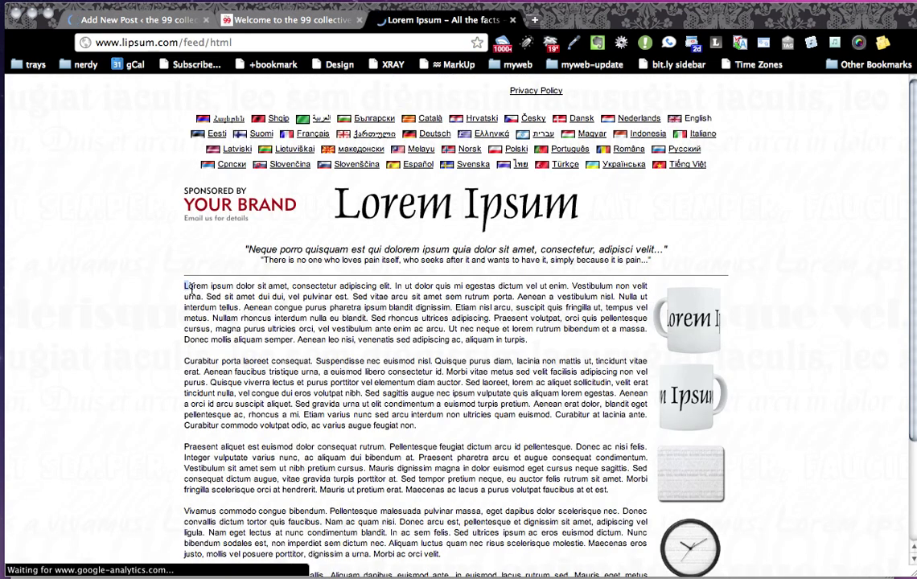
Step: Copy three Lorem Ipsum paragraphs from lipsum.com and paste them into the post body
drag(185, 285, 592, 499)
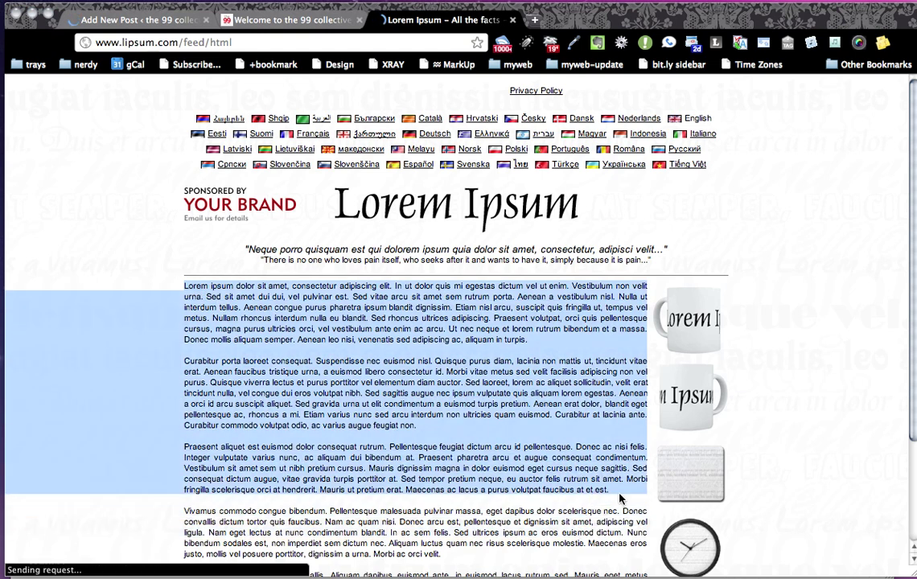
key(super+c)
key(super+1)
key(super+v)
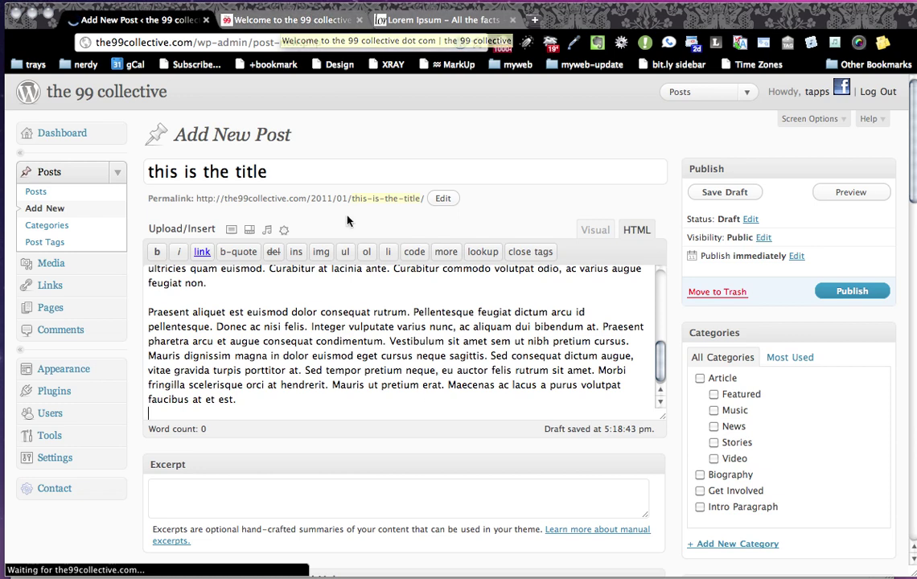
Step: Select a few sentences in the body's first paragraph
scroll(273, 346, up, 3)
scroll(205, 273, up, 3)
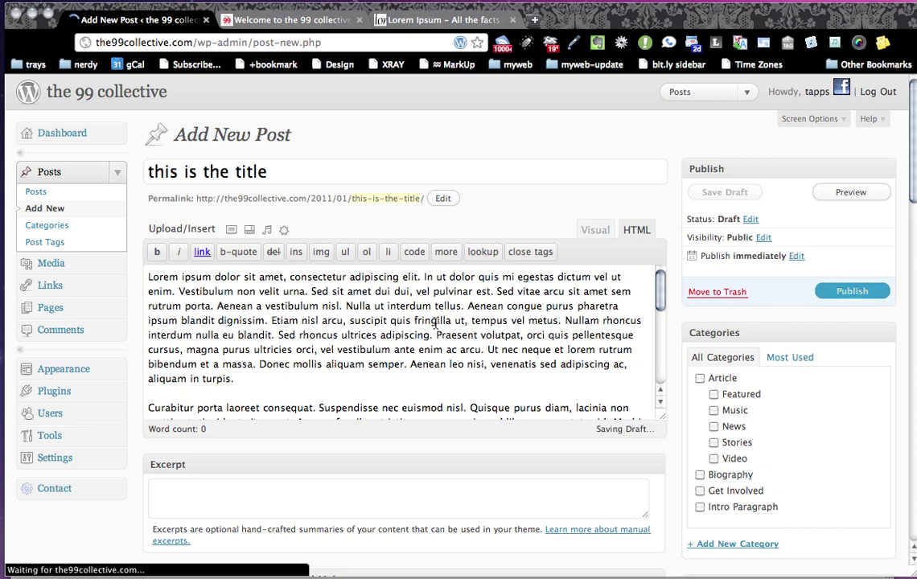
drag(346, 307, 259, 366)
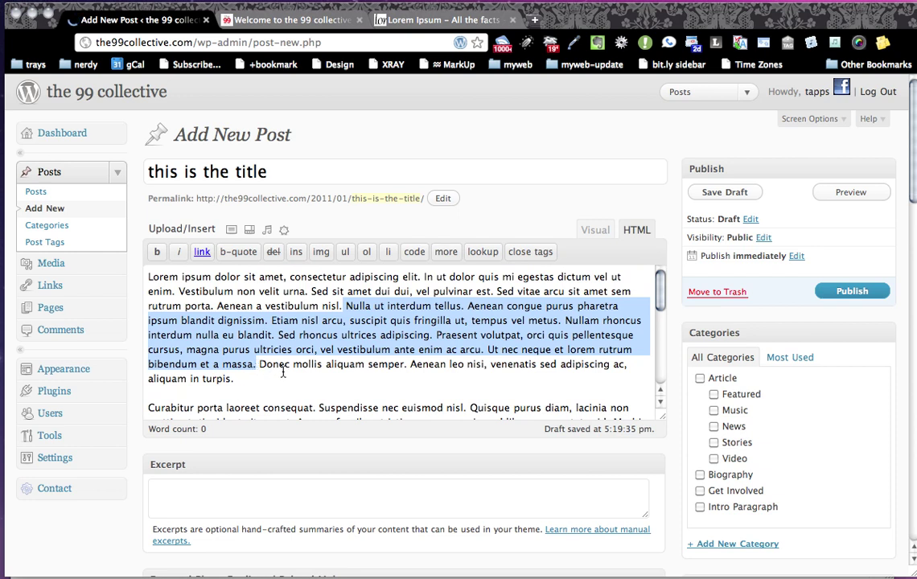
Step: Put the sentences from 'Nulla ut interdum tellus' to 'adipiscing.' into the Excerpt box
scroll(344, 431, down, 2)
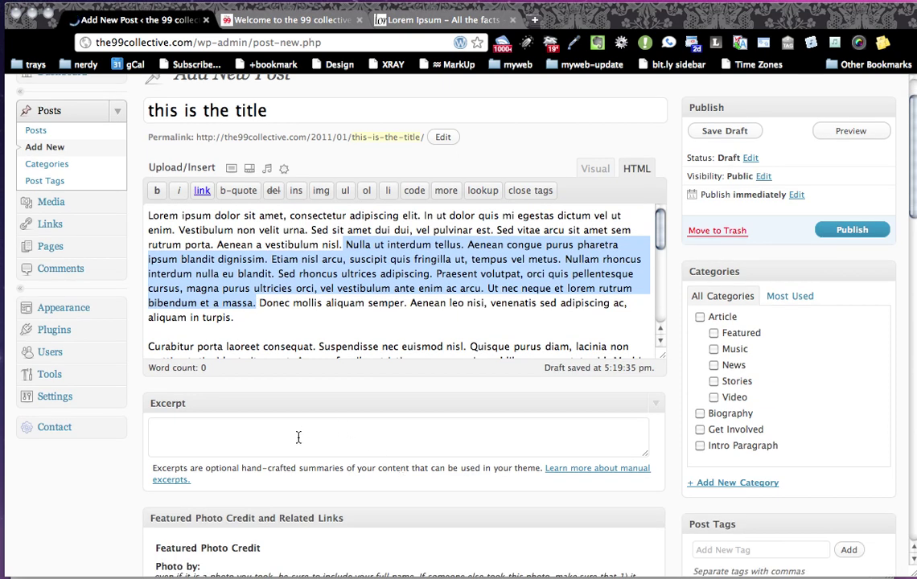
click(246, 273)
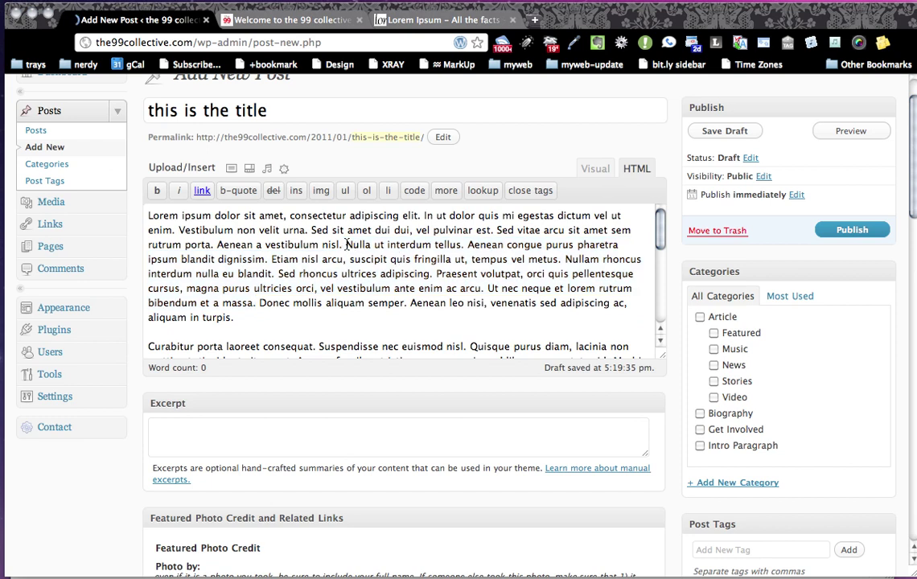
drag(346, 245, 439, 271)
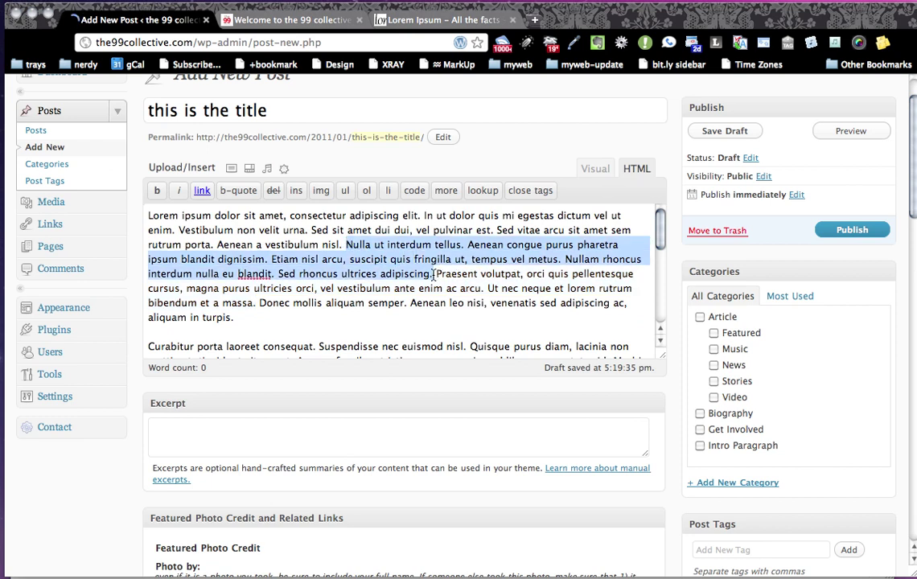
click(256, 432)
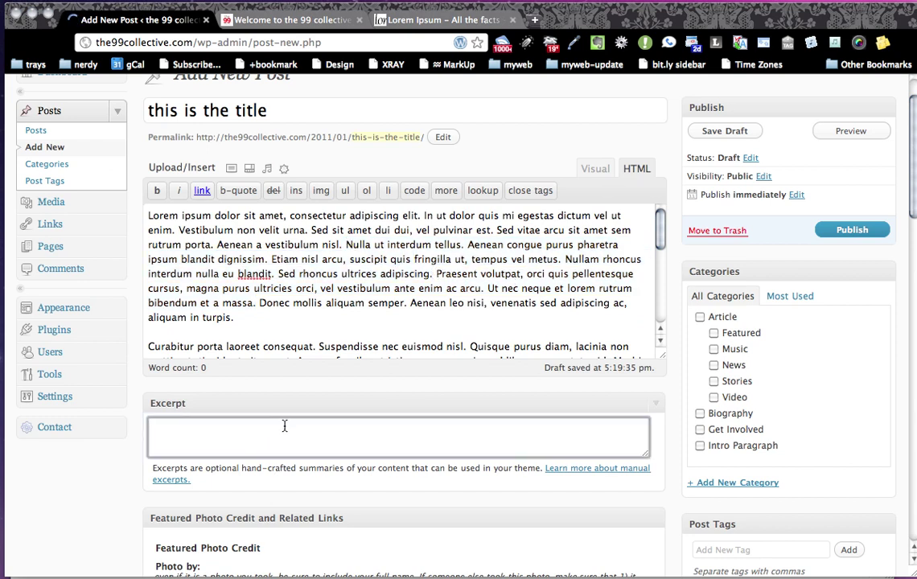
key(super+v)
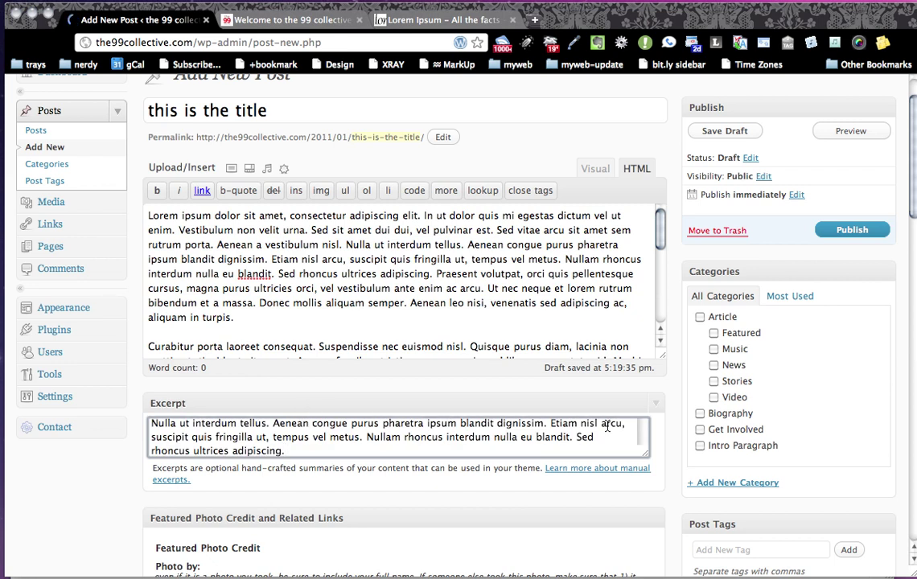
Step: Break the excerpt into two paragraphs at 'Nullam' and switch to the Welcome post page
drag(646, 454, 647, 515)
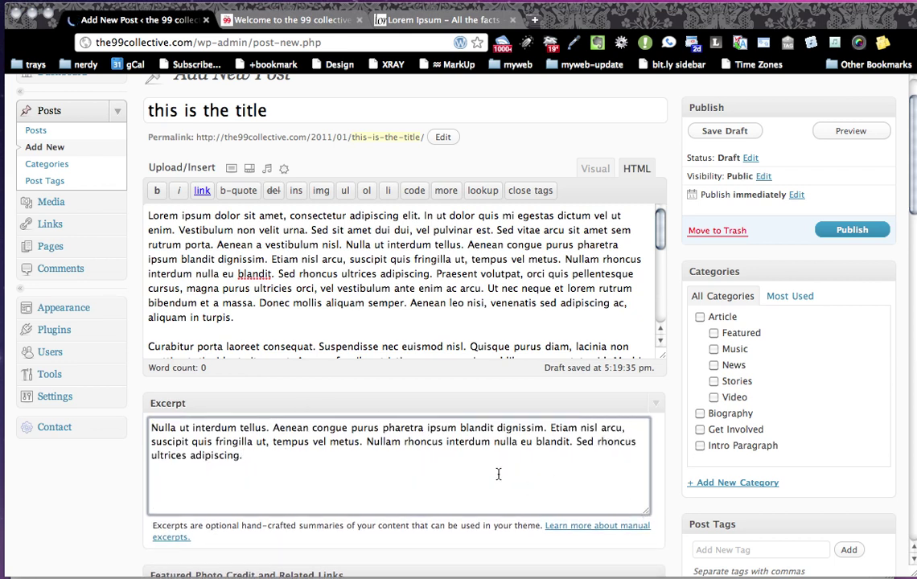
click(368, 442)
key(BackSpace)
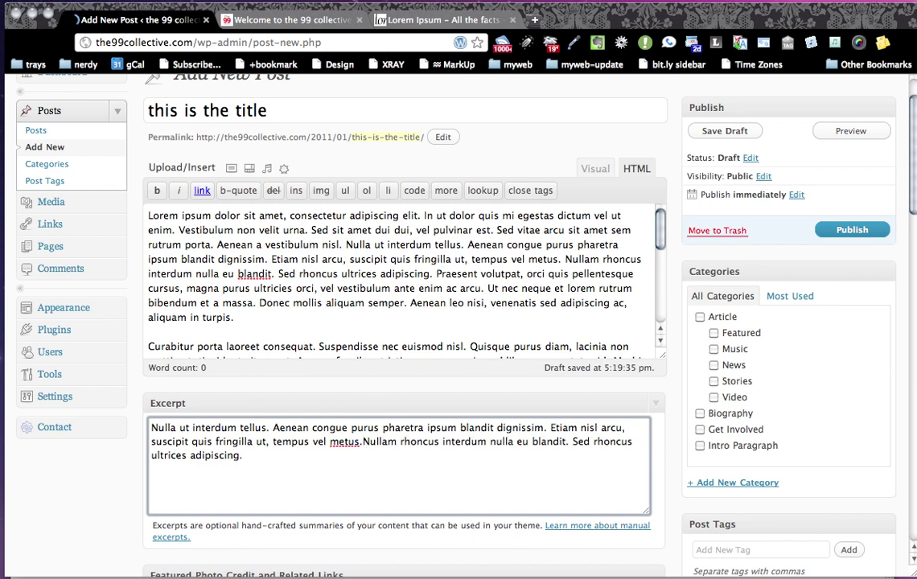
key(Return)
key(Return)
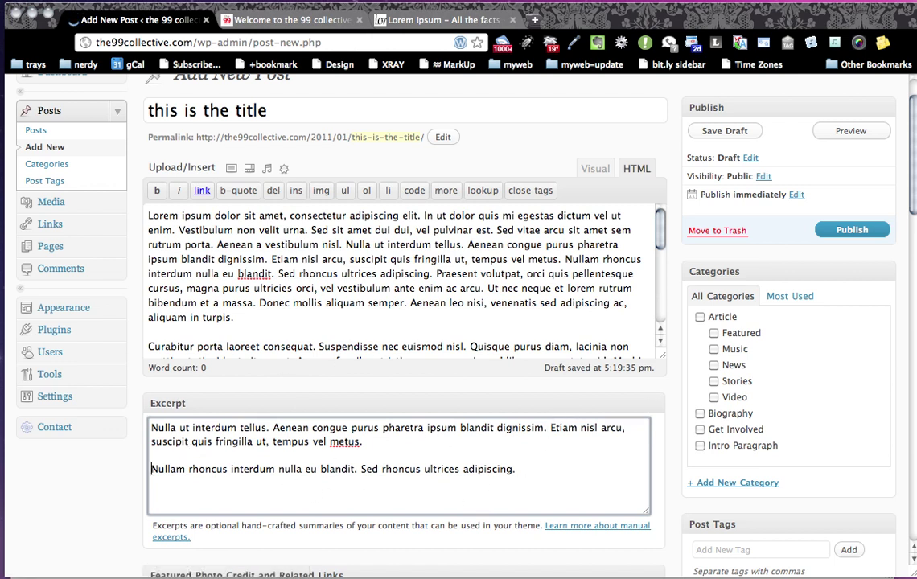
click(295, 21)
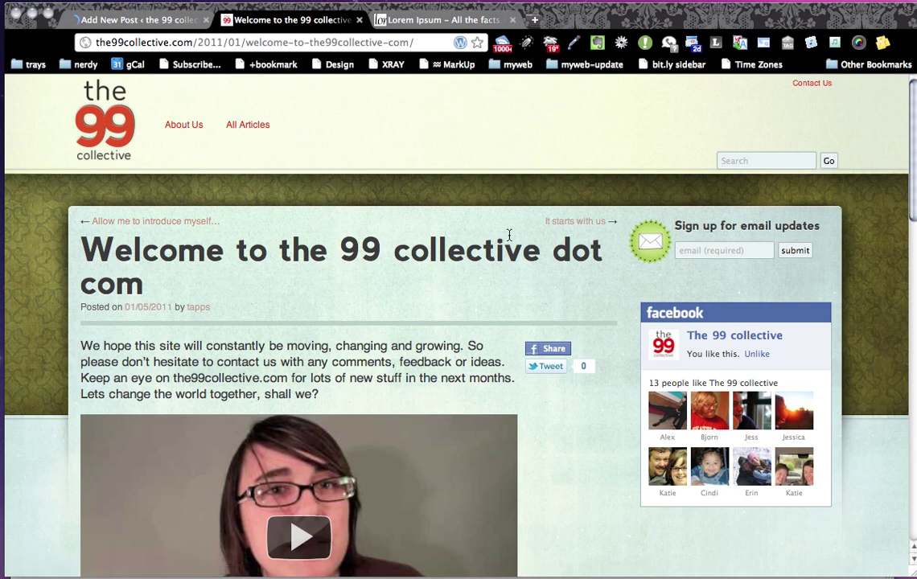
Step: Open the earlier post 'Allow me to introduce myself'
click(178, 222)
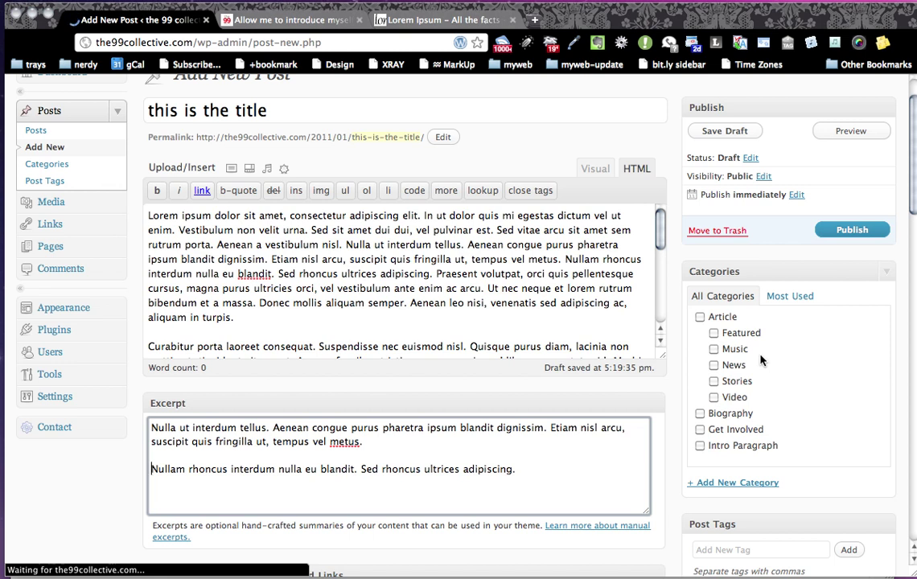
Step: Tick the Stories category and tag the post 'testing', removing the extra second tag
click(736, 383)
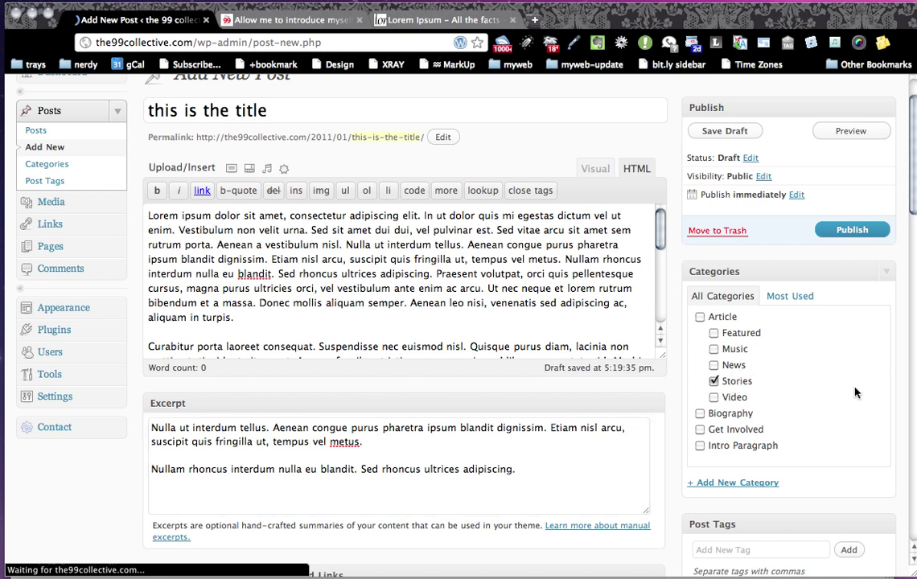
scroll(808, 467, down, 3)
click(768, 433)
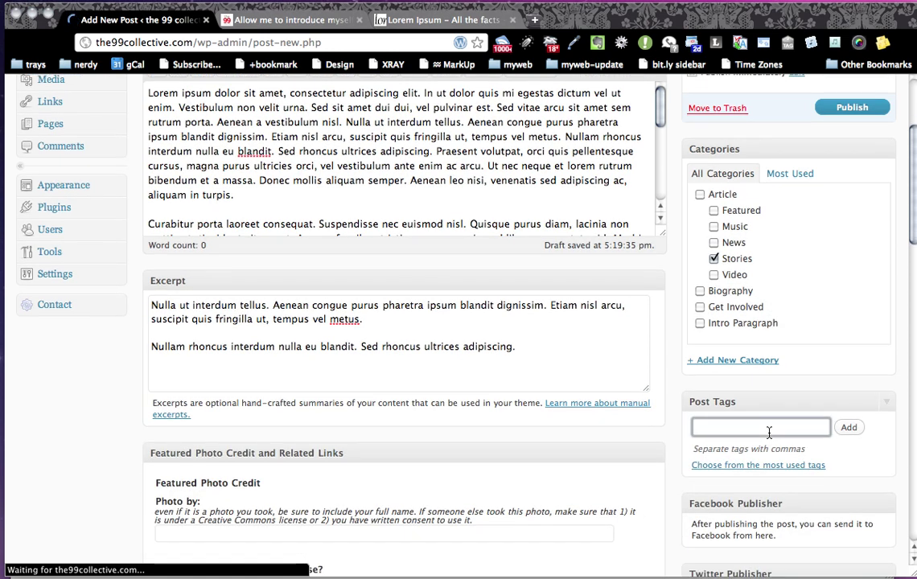
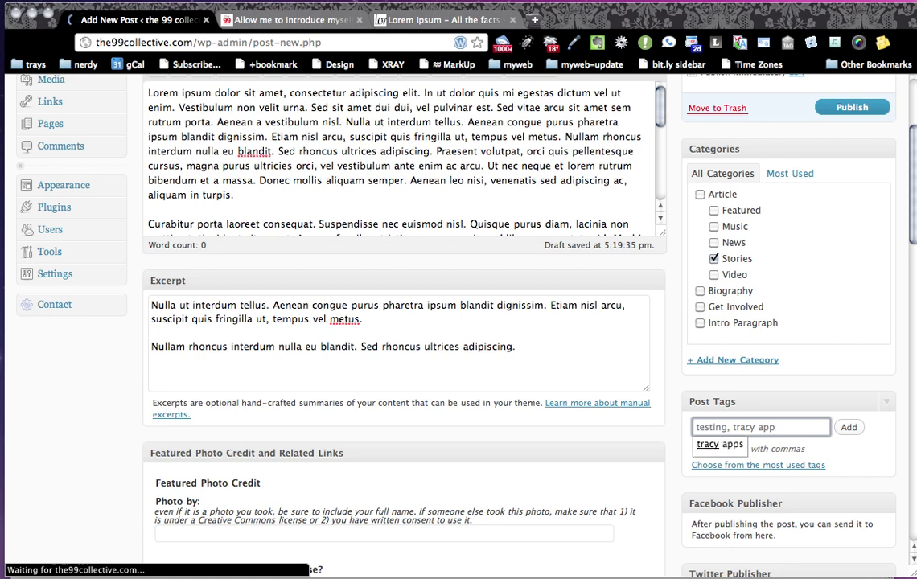
click(720, 444)
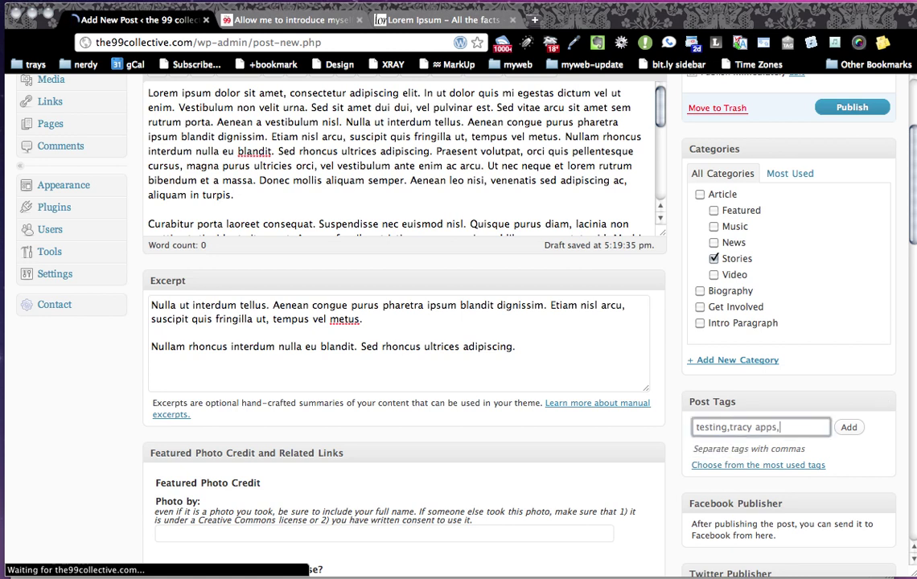
click(850, 427)
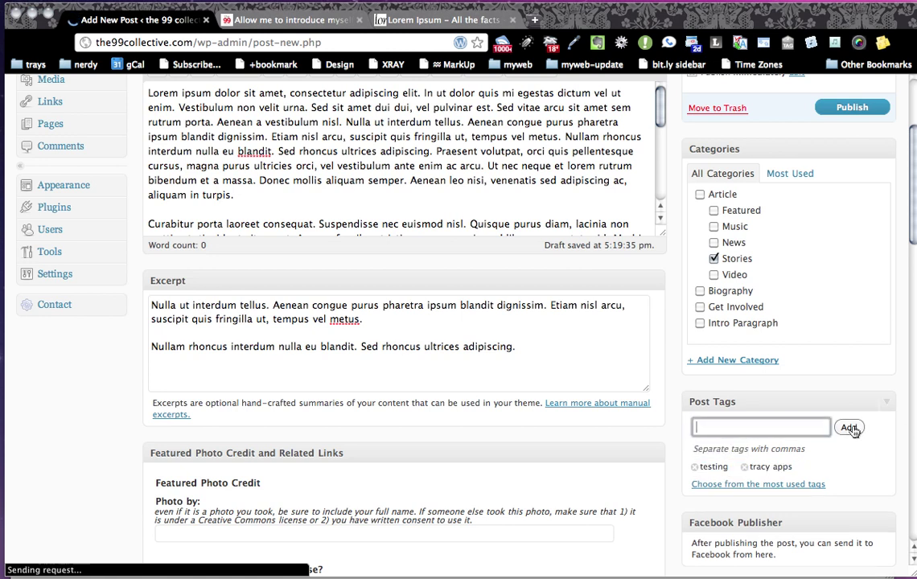
click(744, 468)
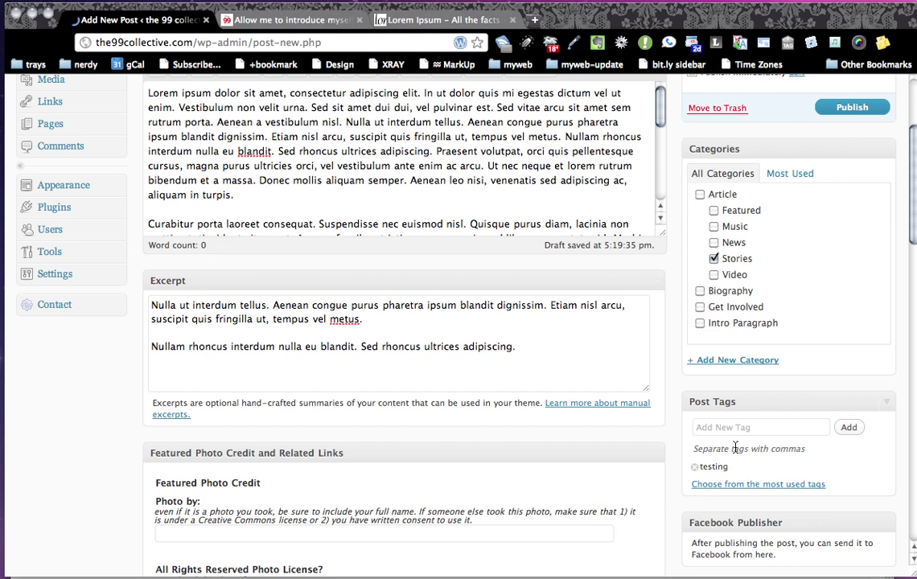
scroll(735, 448, down, 2)
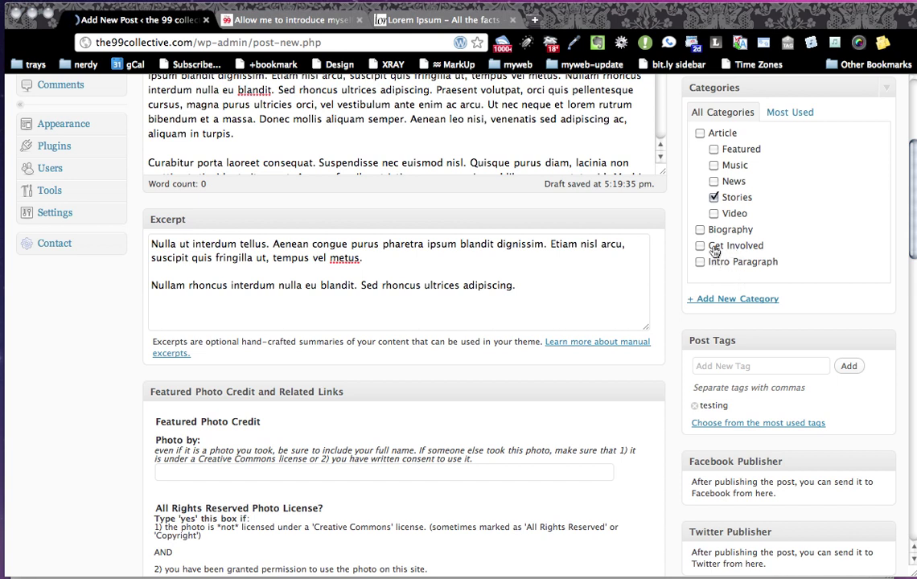
Step: Look over the live 99 collective homepage, then go back to the new post editor
click(290, 19)
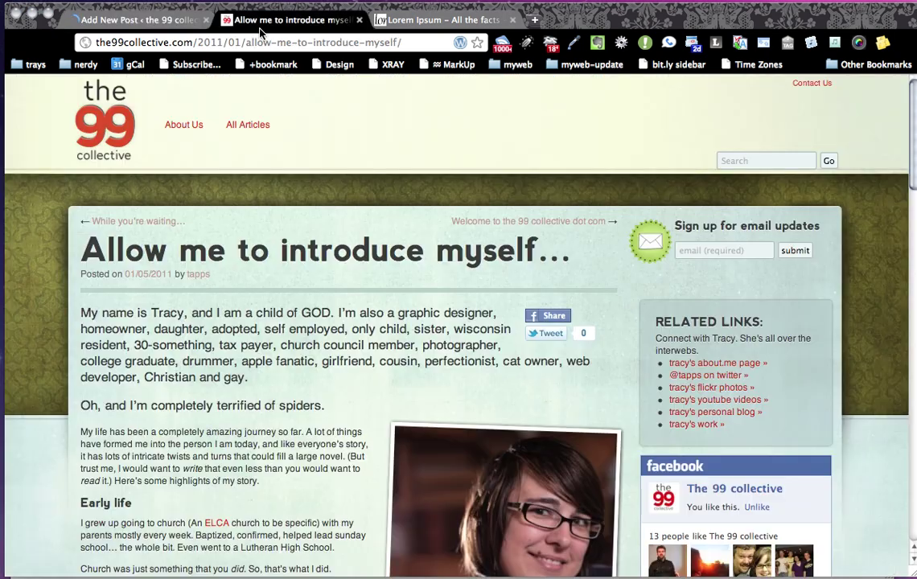
click(91, 129)
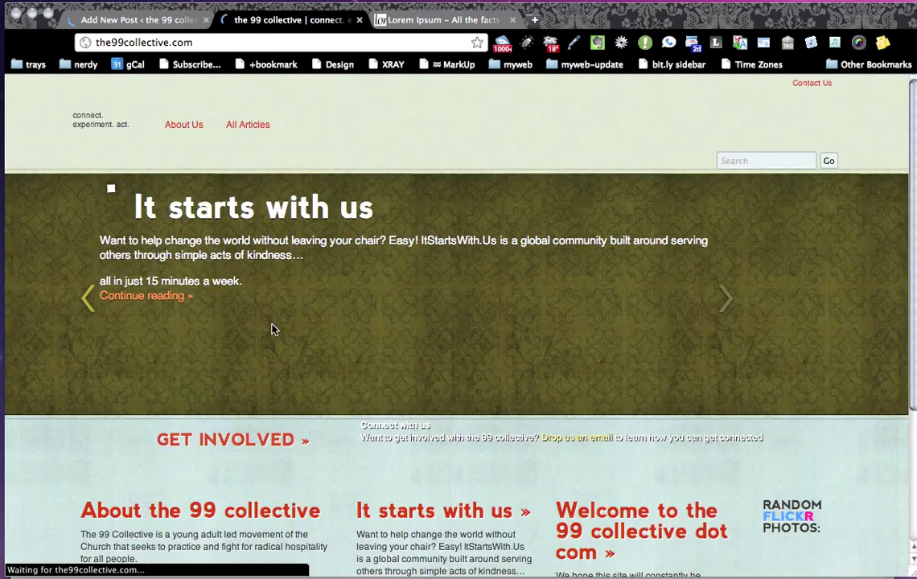
scroll(272, 330, down, 3)
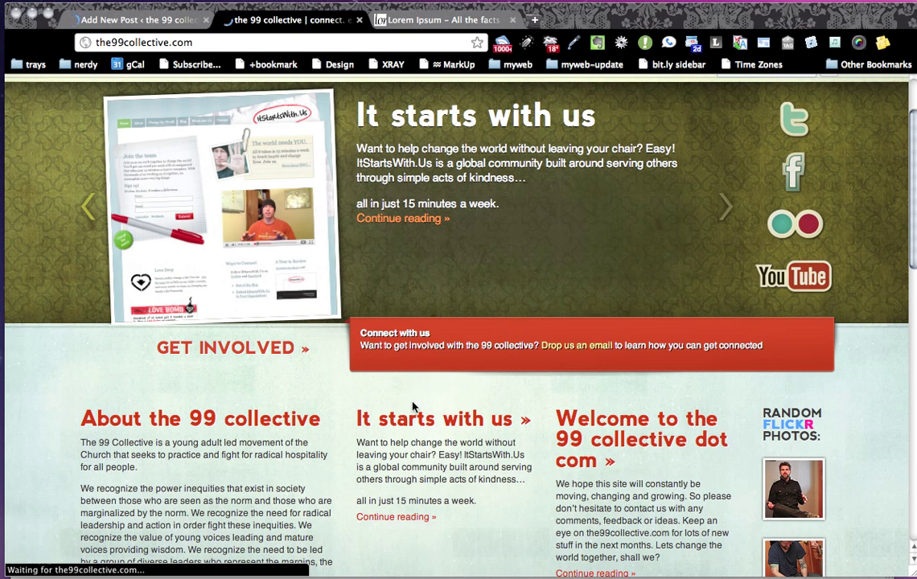
scroll(417, 410, down, 3)
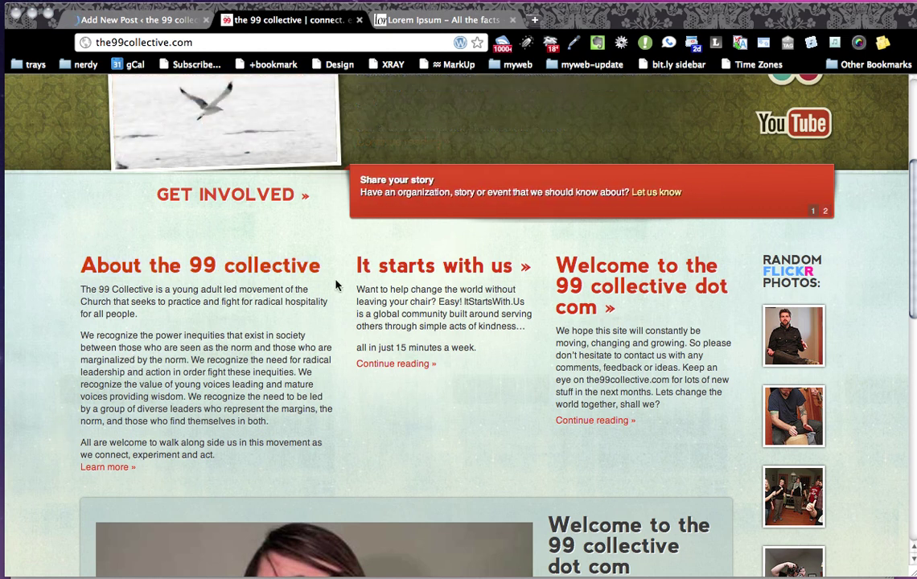
scroll(354, 298, up, 4)
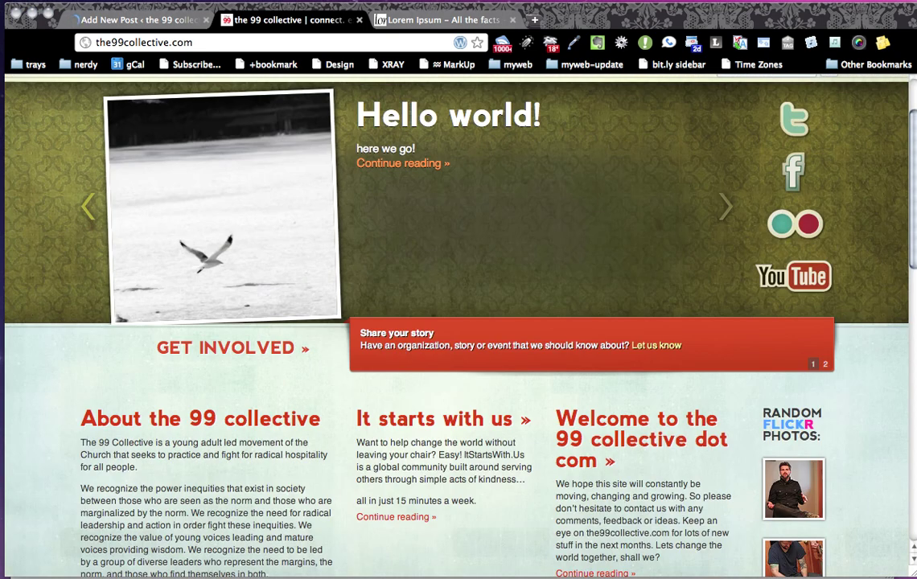
click(127, 18)
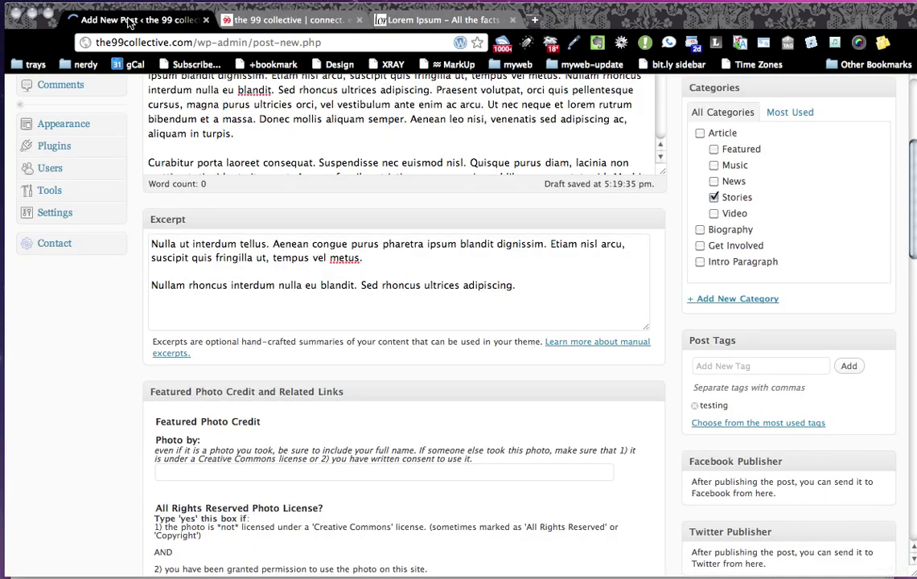
Step: Open Set featured image, view the From URL and Media Library options, then return to From Computer
scroll(393, 223, down, 2)
scroll(393, 224, down, 4)
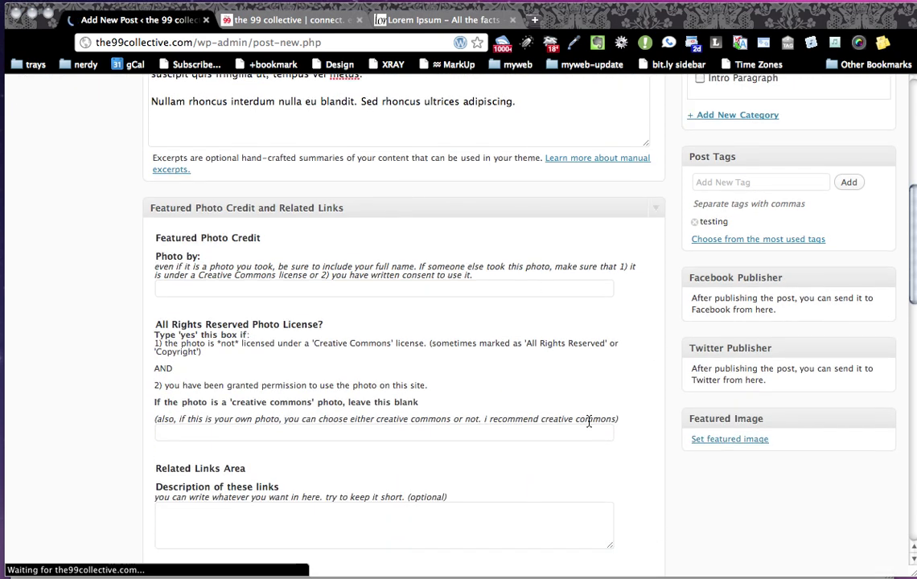
click(727, 441)
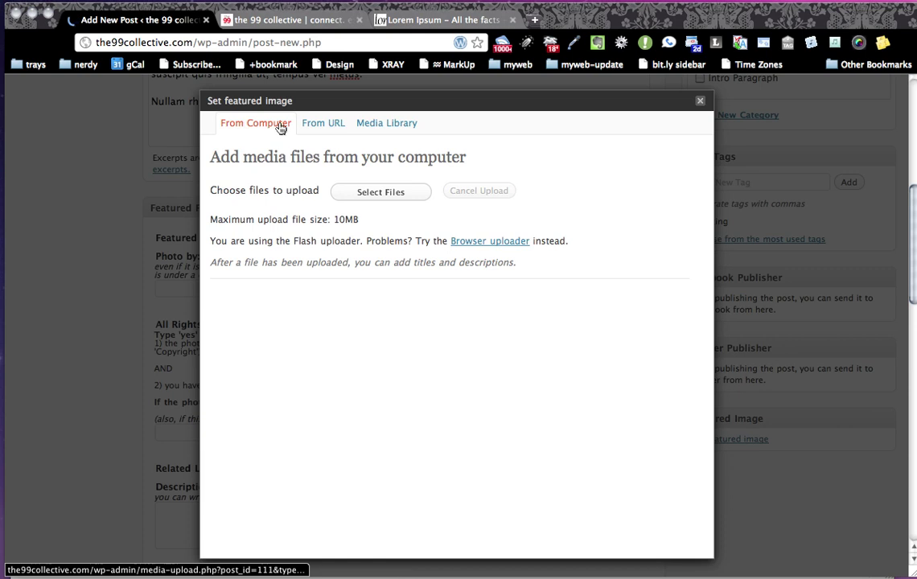
click(323, 125)
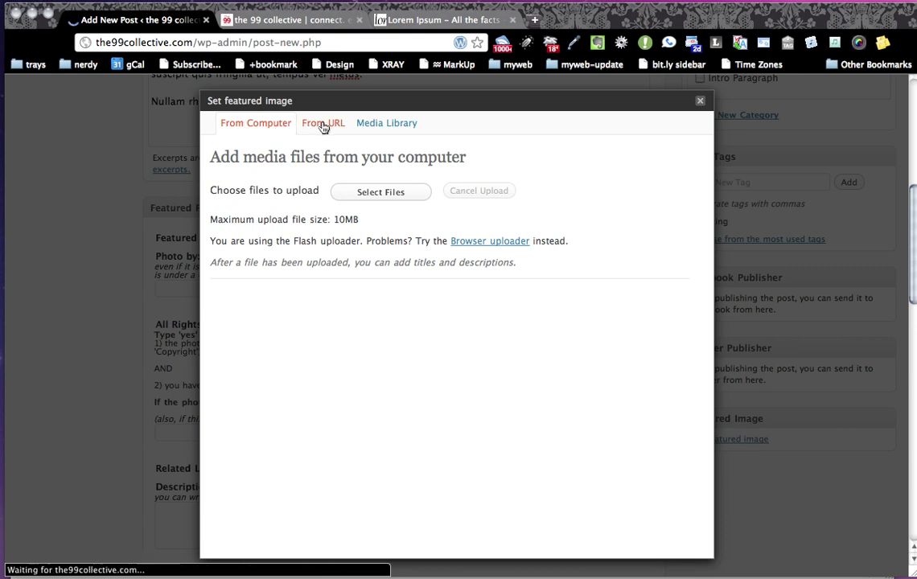
click(393, 126)
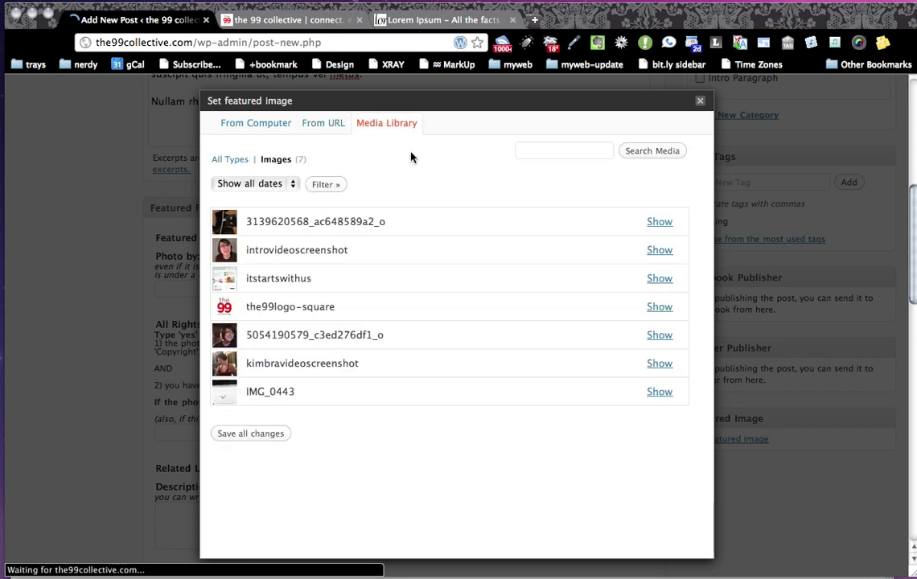
click(252, 125)
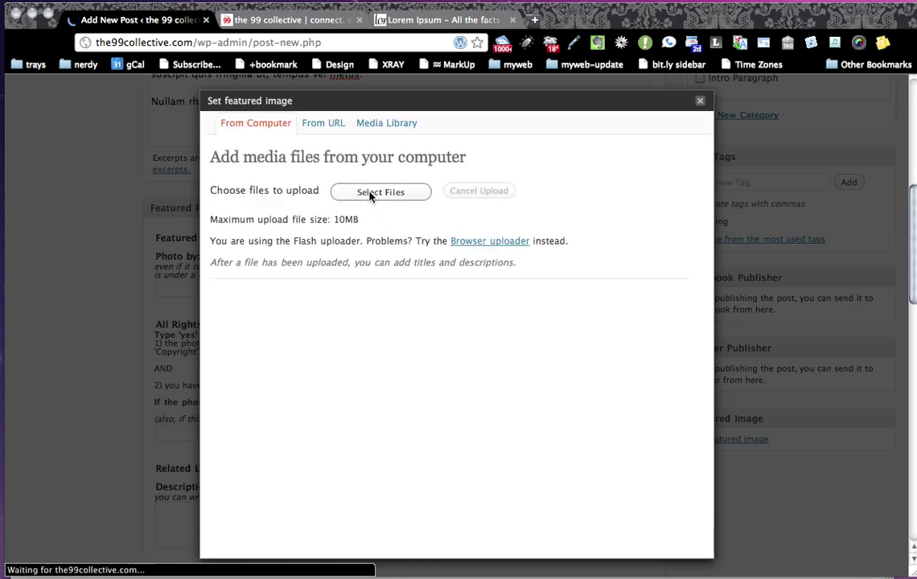
click(380, 192)
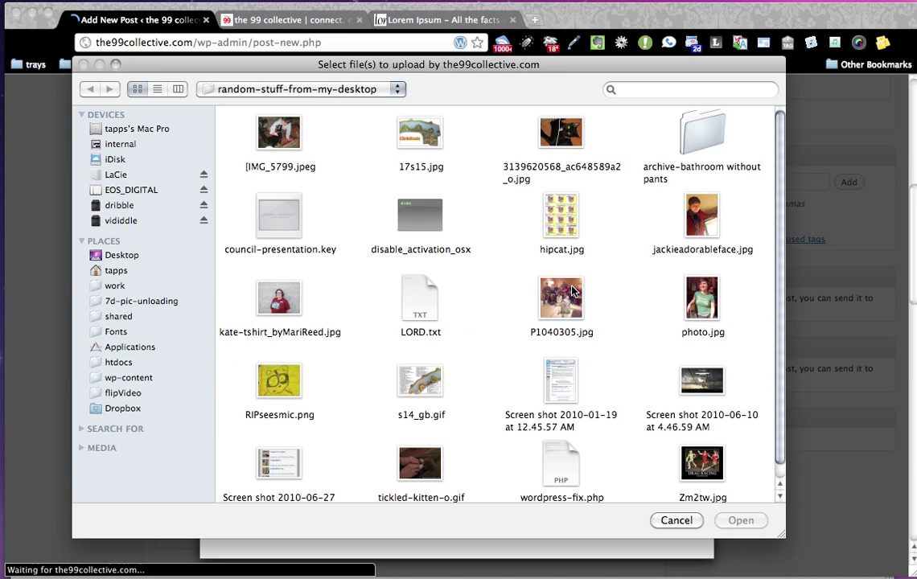
drag(461, 284, 717, 354)
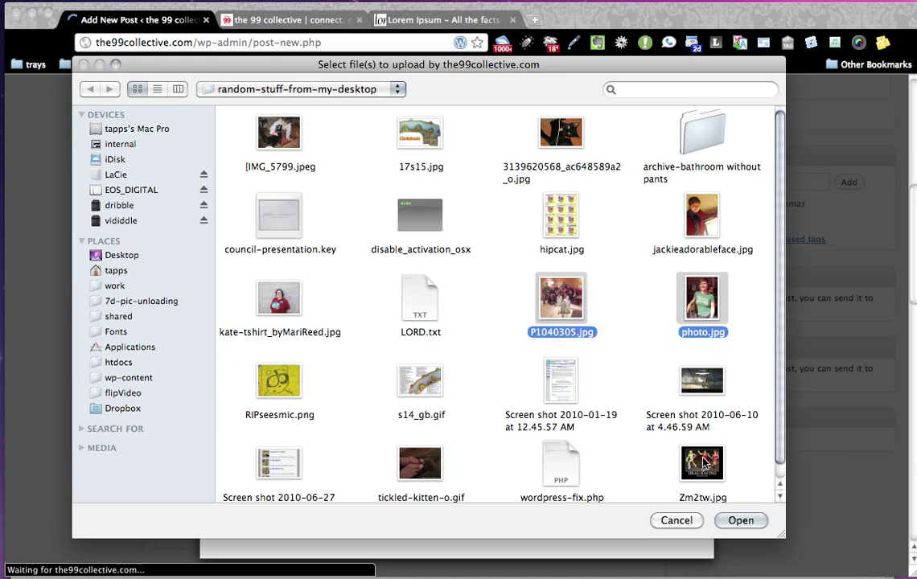
click(615, 389)
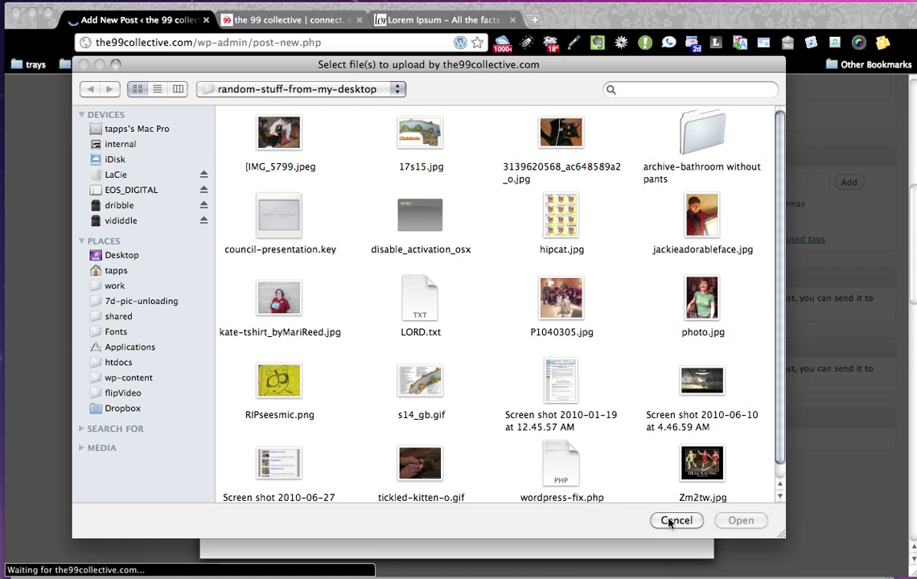
click(676, 520)
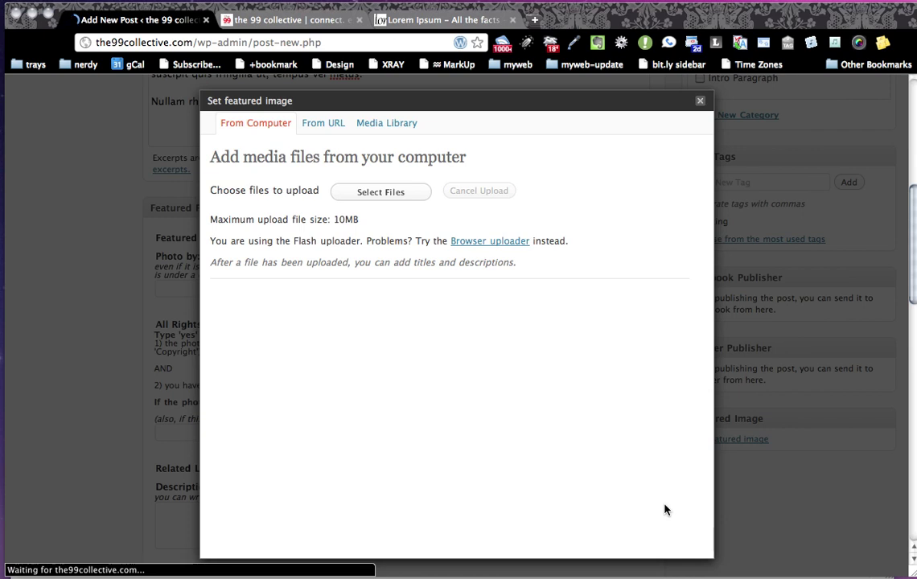
click(375, 130)
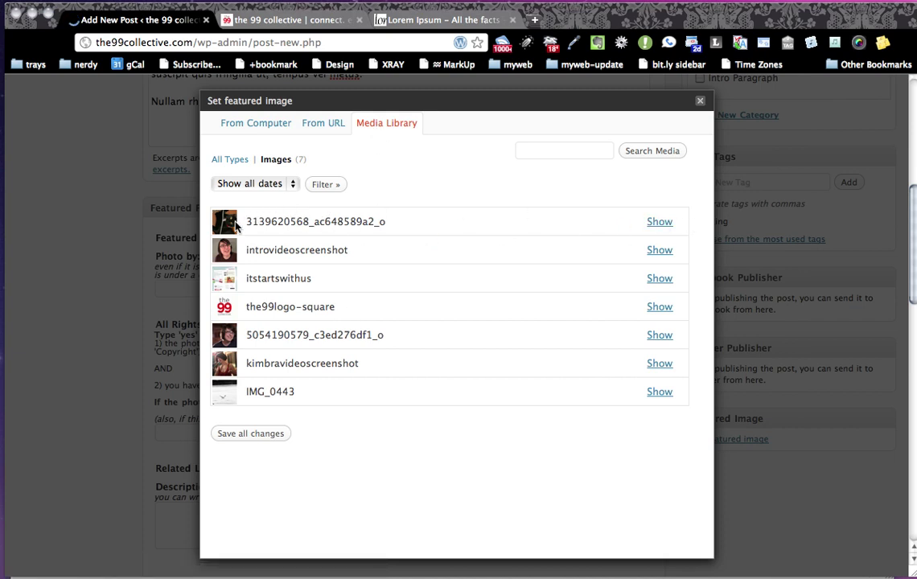
click(658, 222)
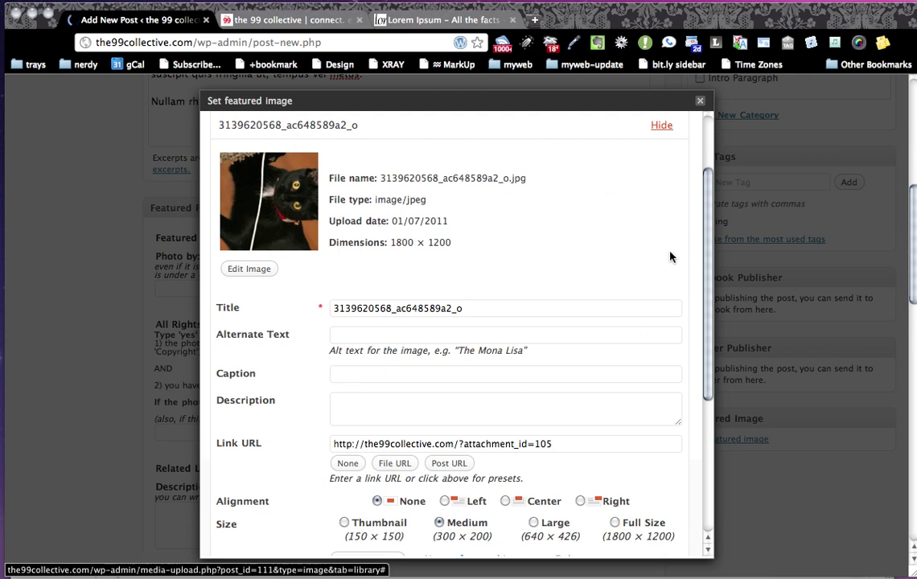
scroll(495, 298, down, 1)
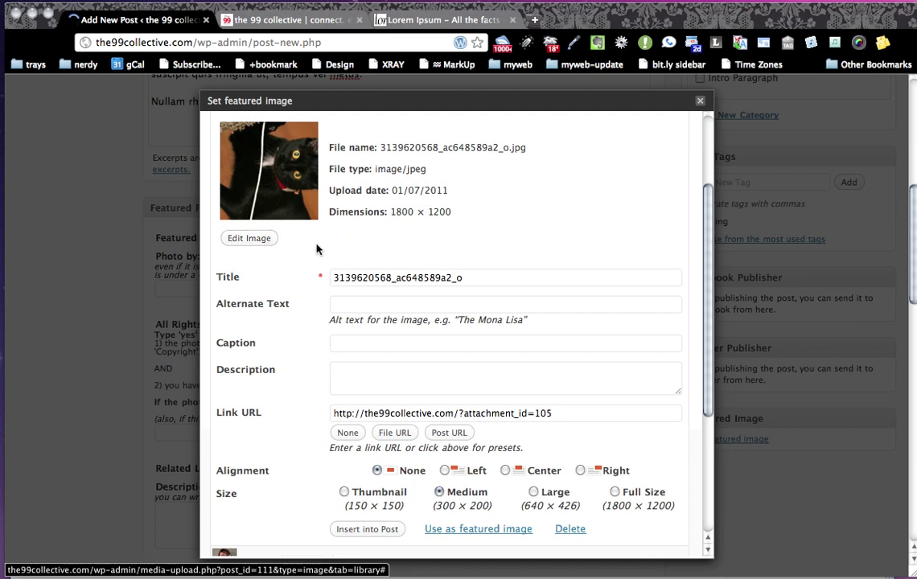
click(251, 240)
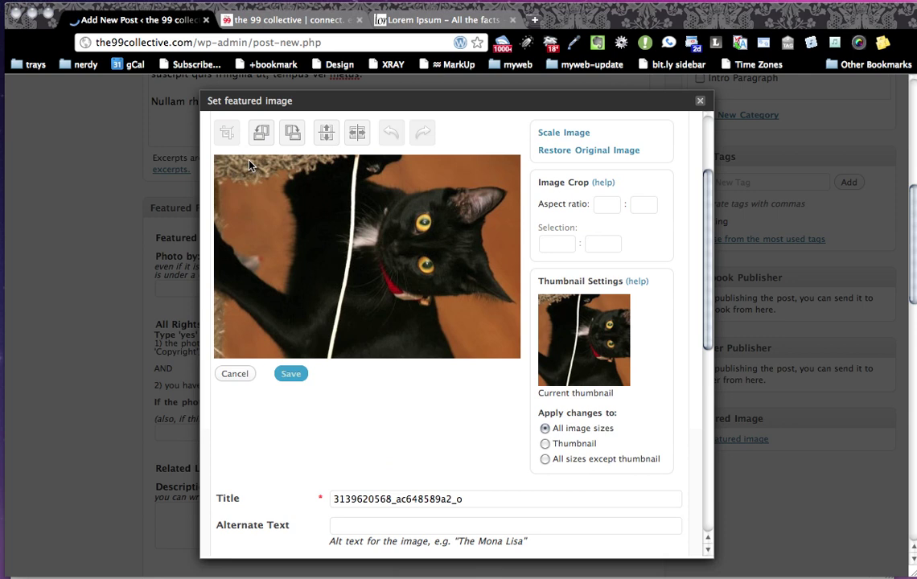
Step: Try a crop on the cat photo, cancel it, and reopen the image for editing
drag(250, 165, 485, 364)
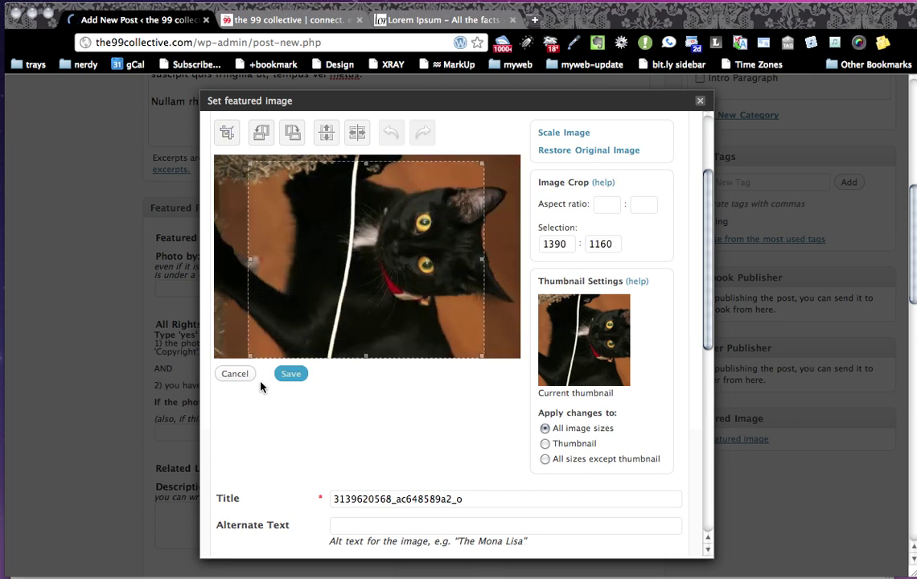
click(233, 376)
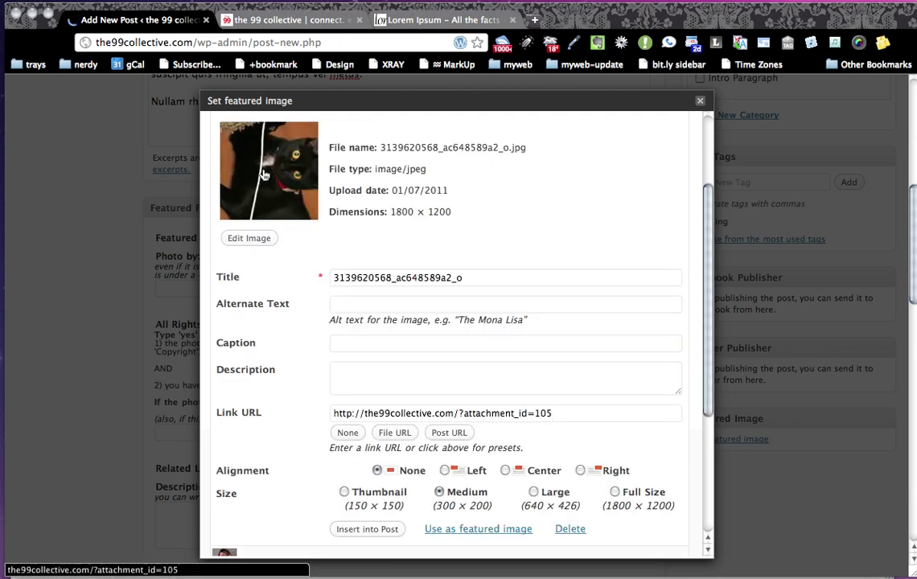
click(250, 239)
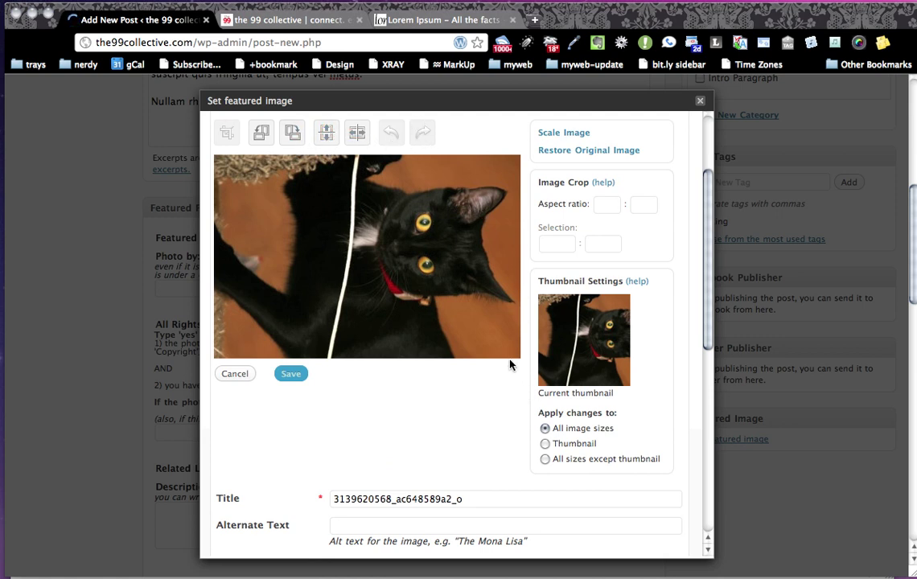
Step: Scale the cat photo's width from 1800 to 1500, giving 1500 × 1000
click(554, 134)
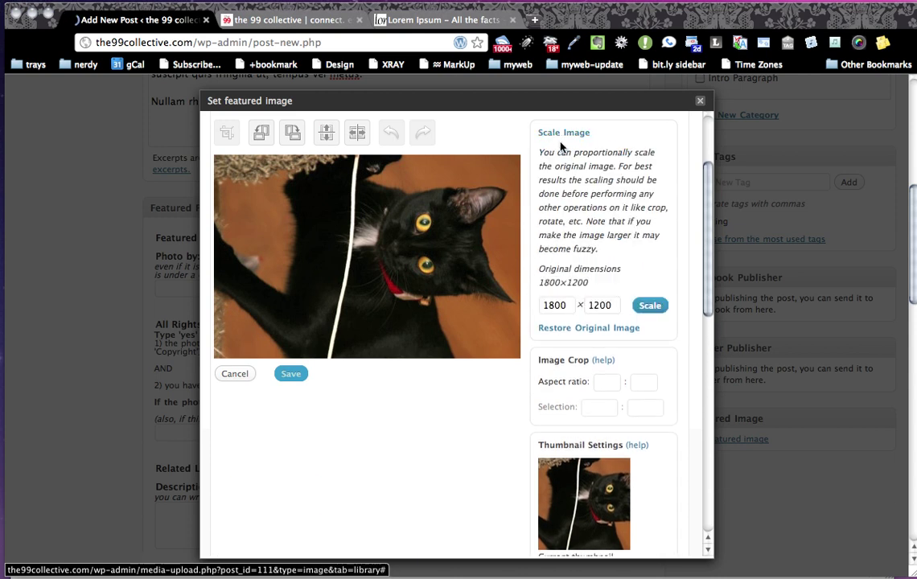
double_click(548, 305)
text(1500)
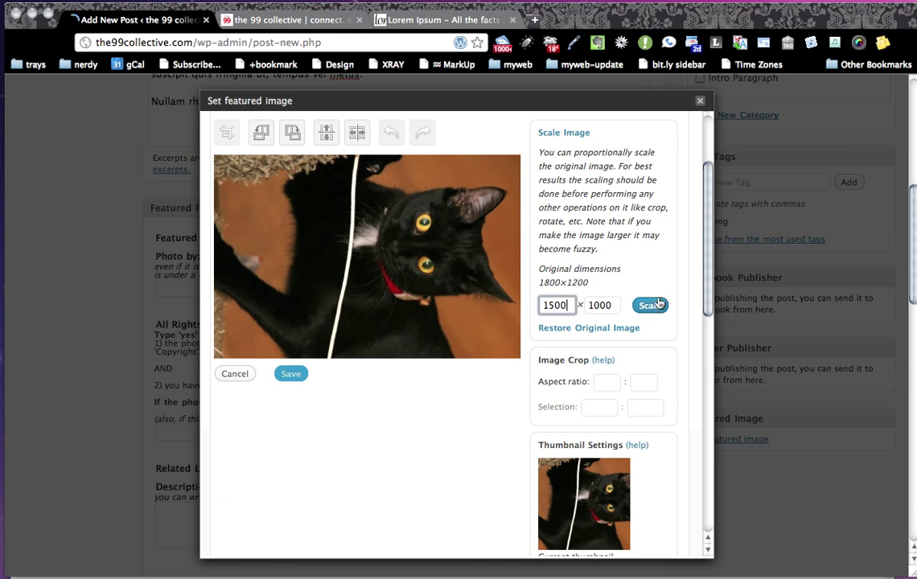
click(653, 307)
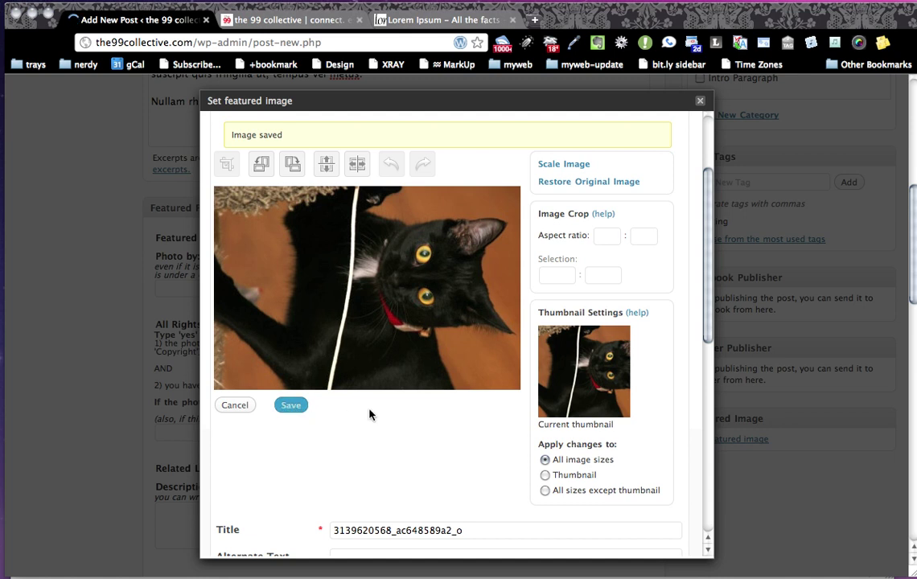
scroll(370, 414, down, 10)
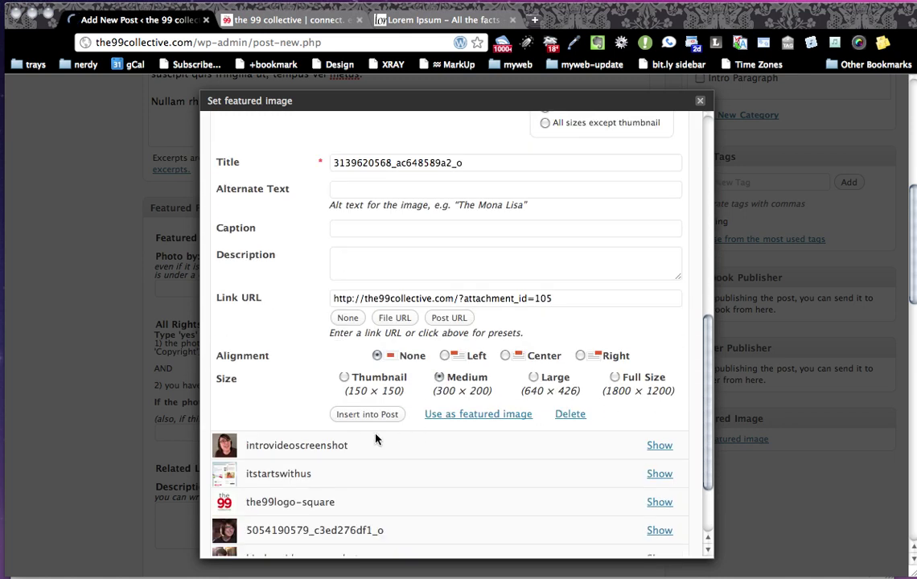
Step: Settle the cat photo on Left alignment after trying Right, then view the 99 collective homepage
scroll(507, 335, up, 12)
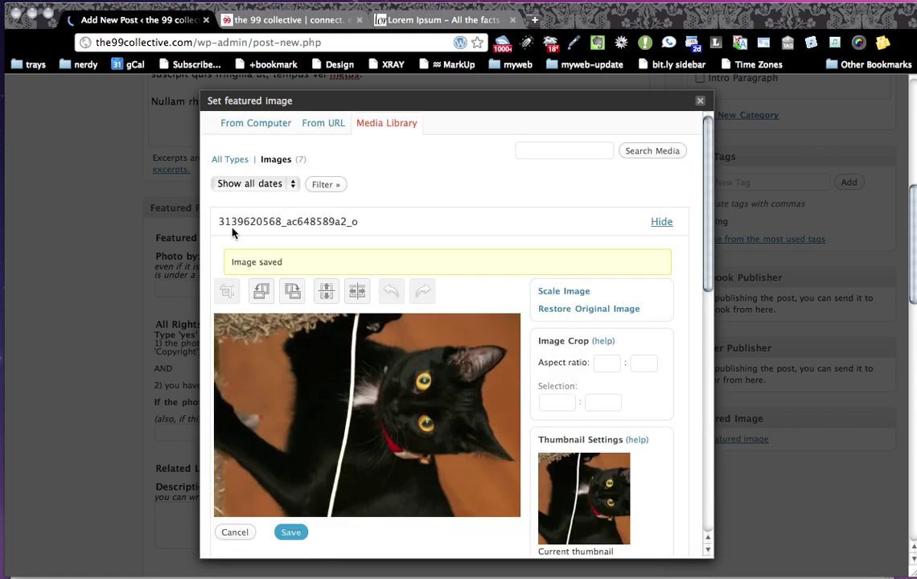
scroll(383, 403, down, 10)
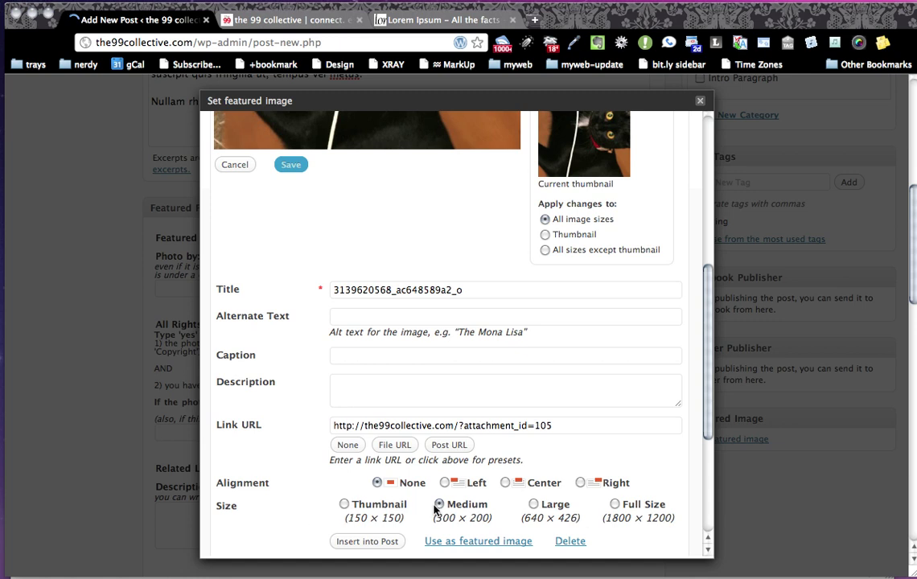
click(444, 483)
click(579, 483)
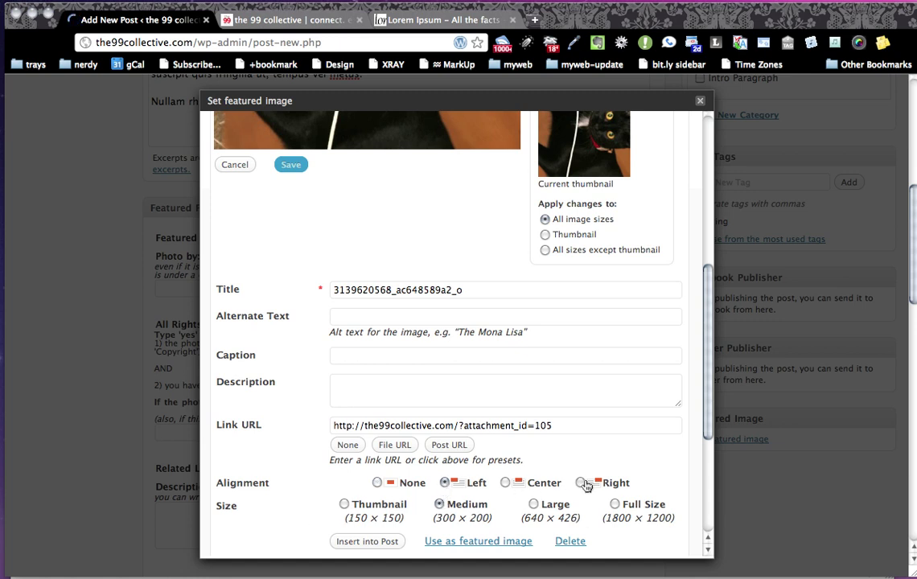
click(444, 483)
click(297, 20)
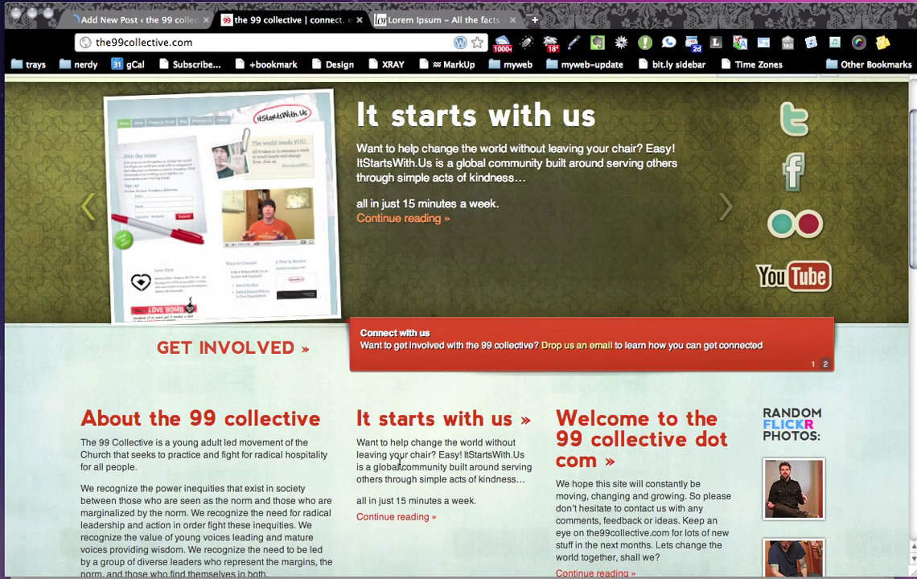
Step: Read through the live 'It starts with us' article, then return to the Add New Post tab
scroll(524, 475, down, 3)
click(505, 327)
scroll(446, 416, down, 2)
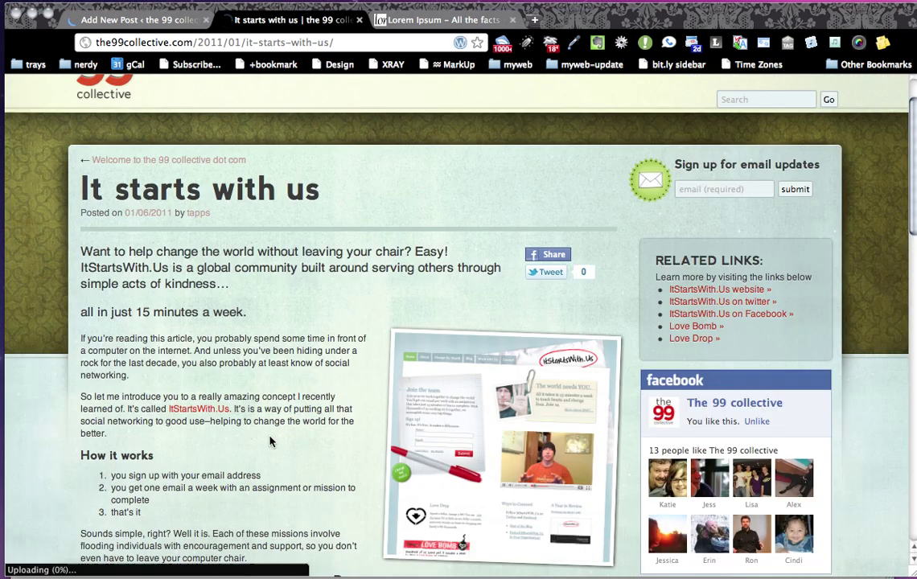
scroll(252, 429, down, 6)
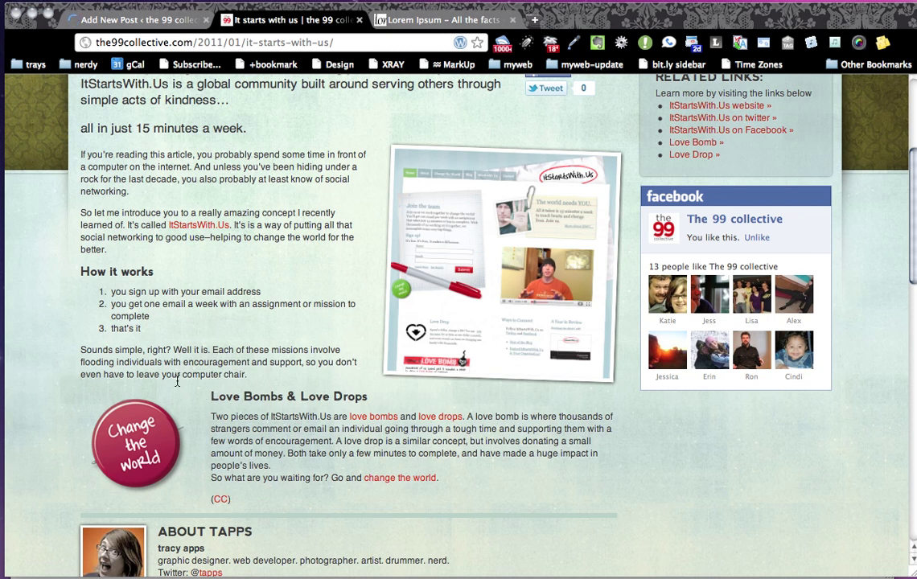
click(176, 11)
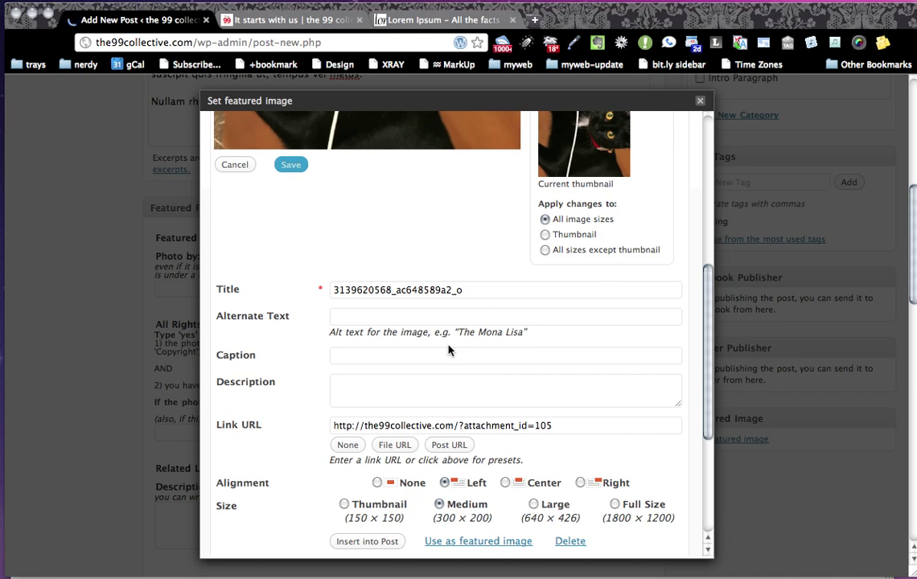
Step: Give the cat photo the alternate text 'moe the cat'
scroll(442, 409, down, 3)
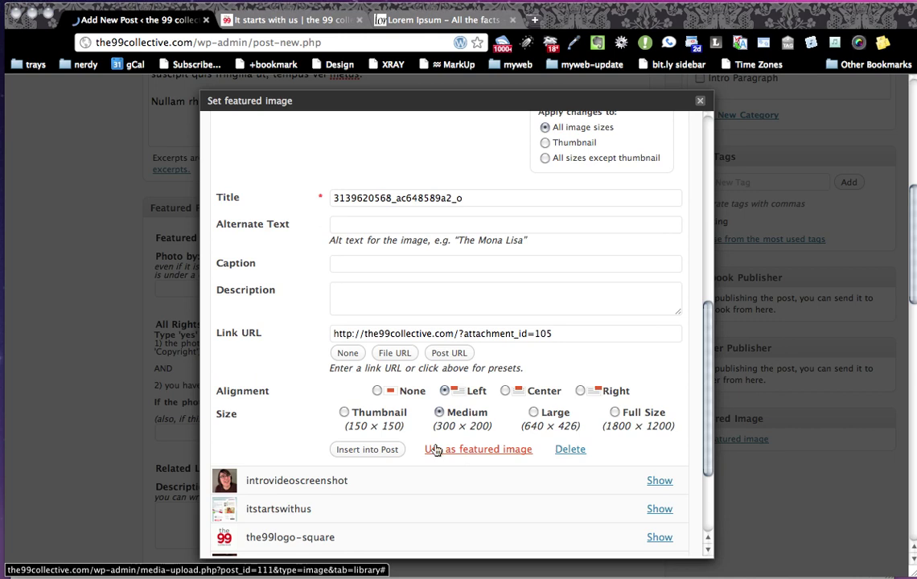
click(412, 227)
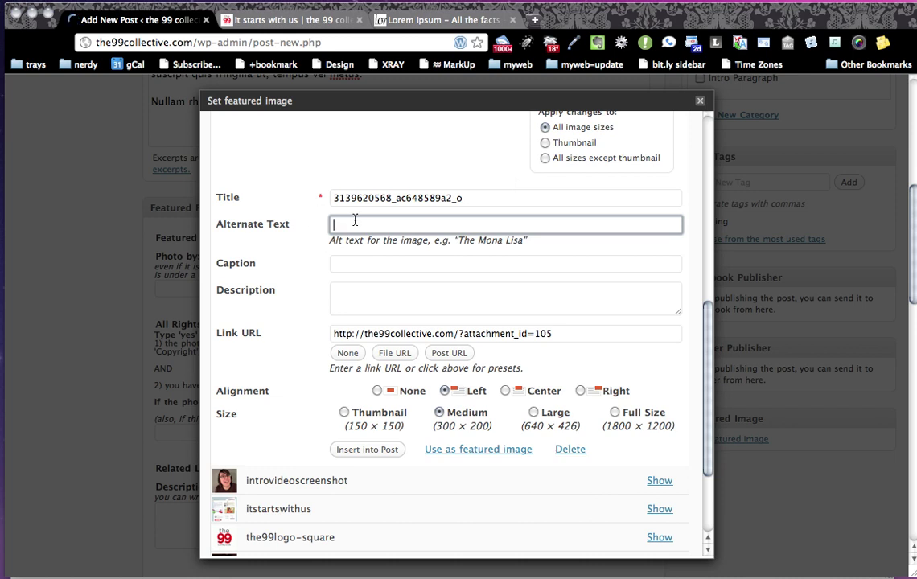
text(moe the cat)
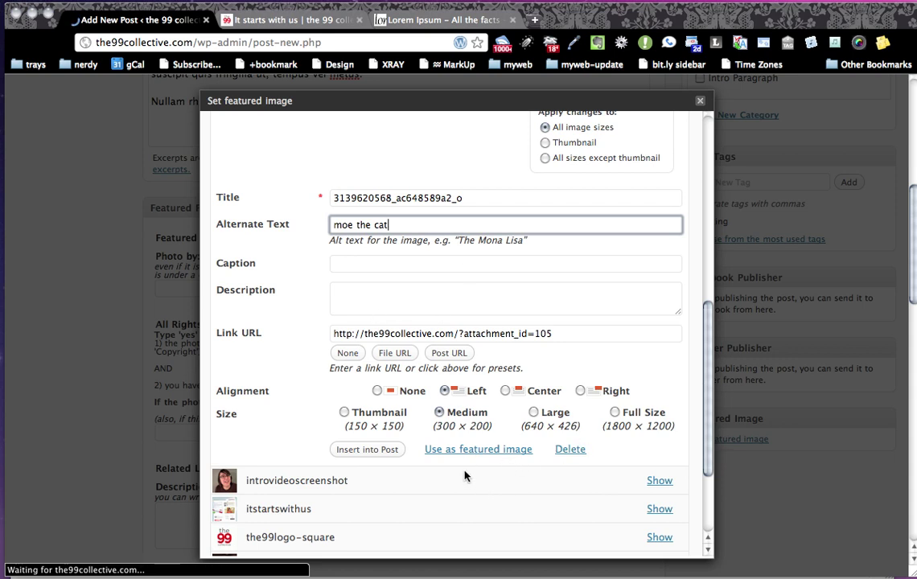
Step: Use the photo as the post's featured image and close the dialog
click(470, 449)
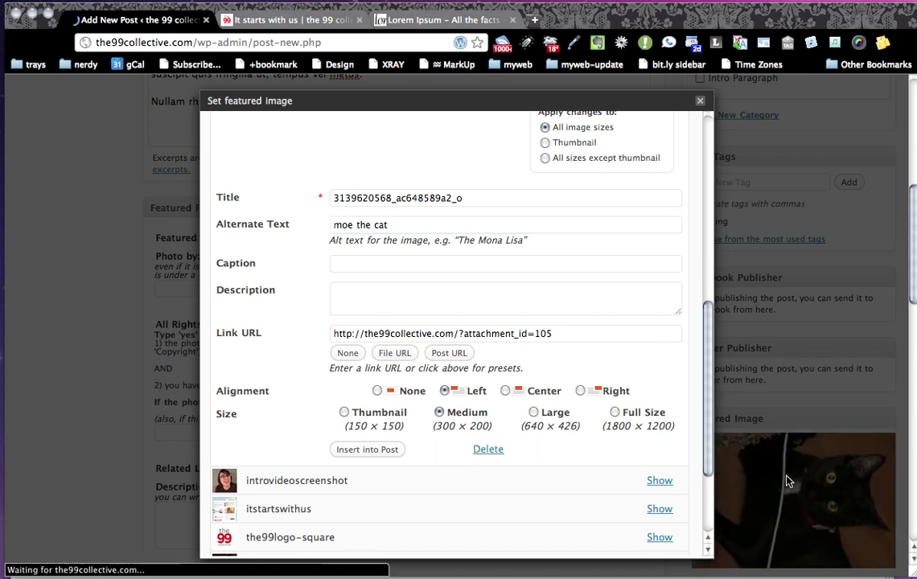
click(733, 440)
scroll(732, 439, down, 4)
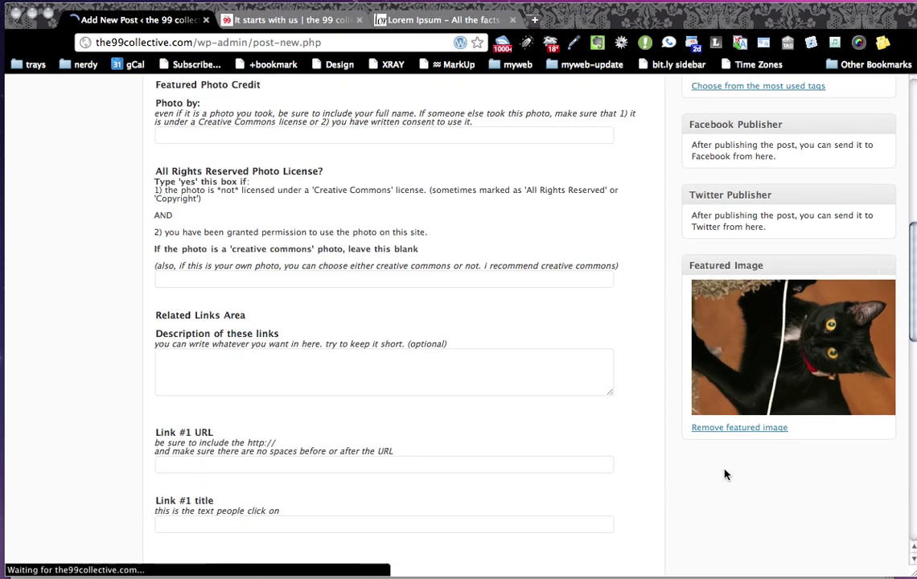
Step: Enter the photographer's name in the featured photo's 'Photo by' field
scroll(698, 479, up, 1)
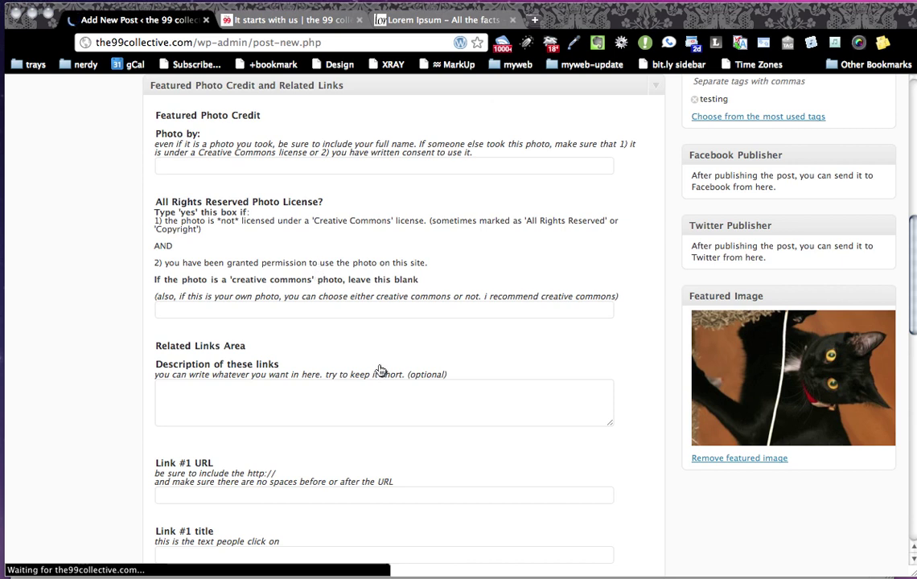
click(182, 167)
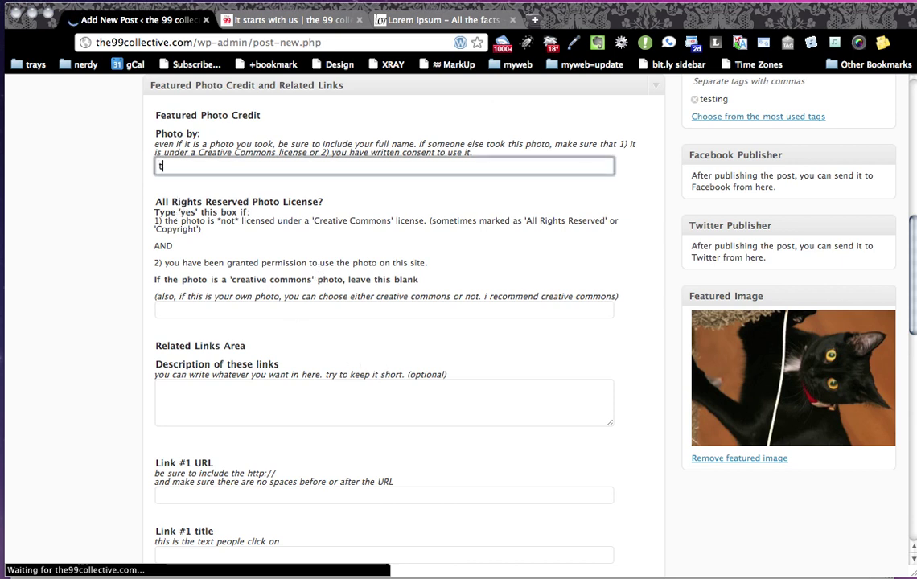
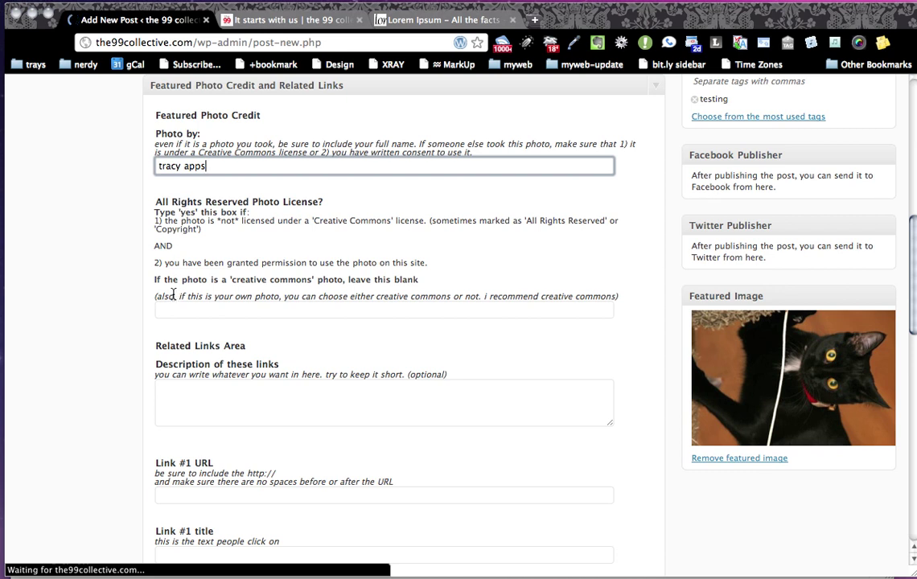
Step: Enter 'yes' in the All Rights Reserved licence field, then delete it so it stays blank
click(190, 316)
text(yes)
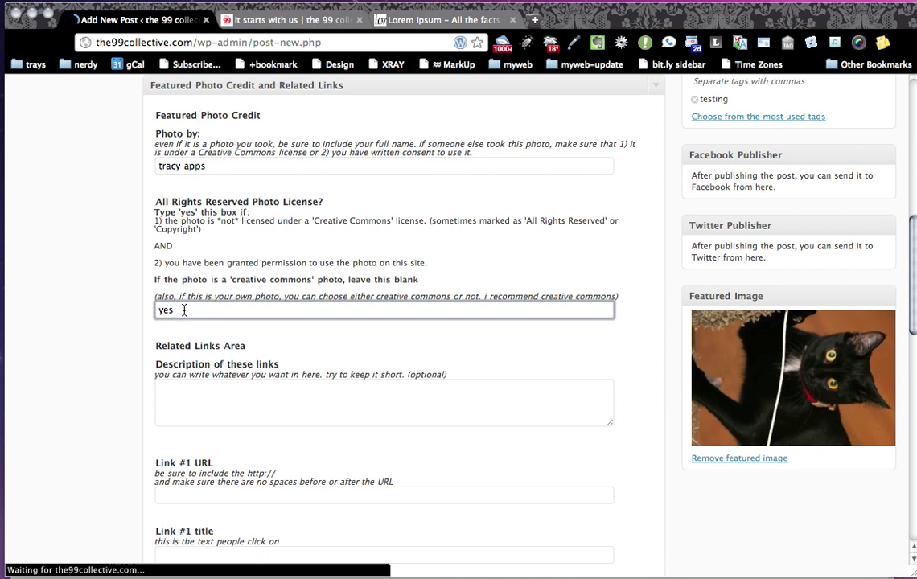
key(ctrl+Tab)
key(ctrl+shift+Tab)
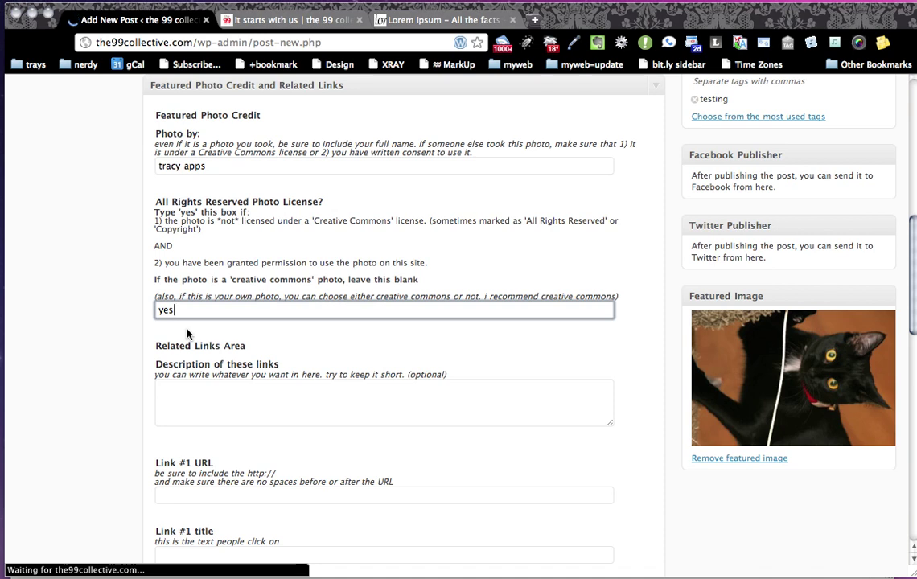
double_click(182, 313)
key(BackSpace)
click(222, 413)
Step: Describe the related links as 'find moe on the web', after checking the existing post's links
scroll(277, 437, down, 3)
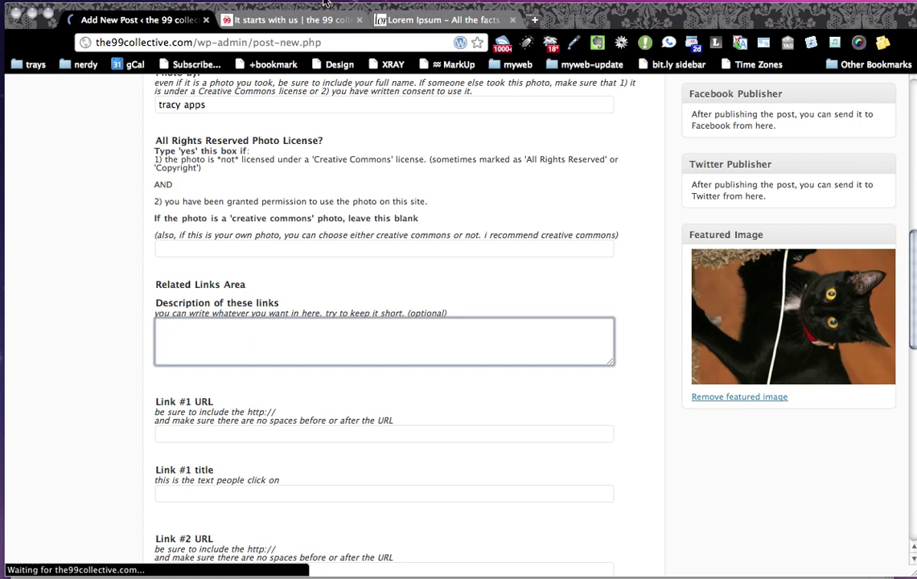
click(287, 14)
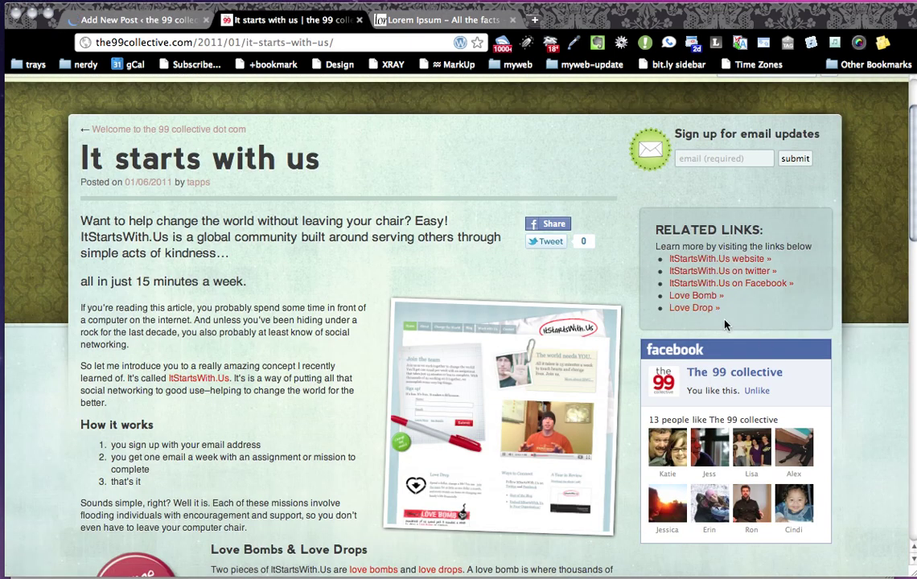
click(138, 27)
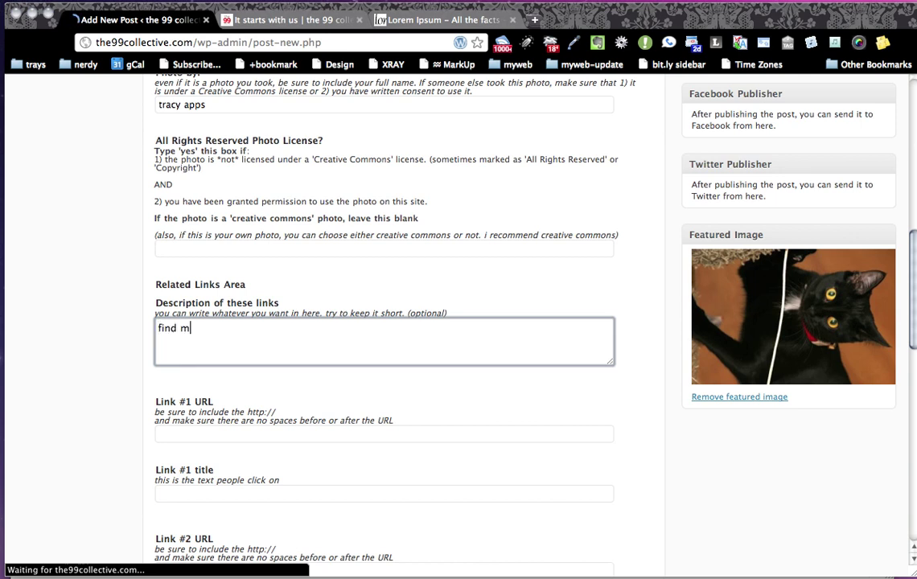
text(on the web)
click(385, 434)
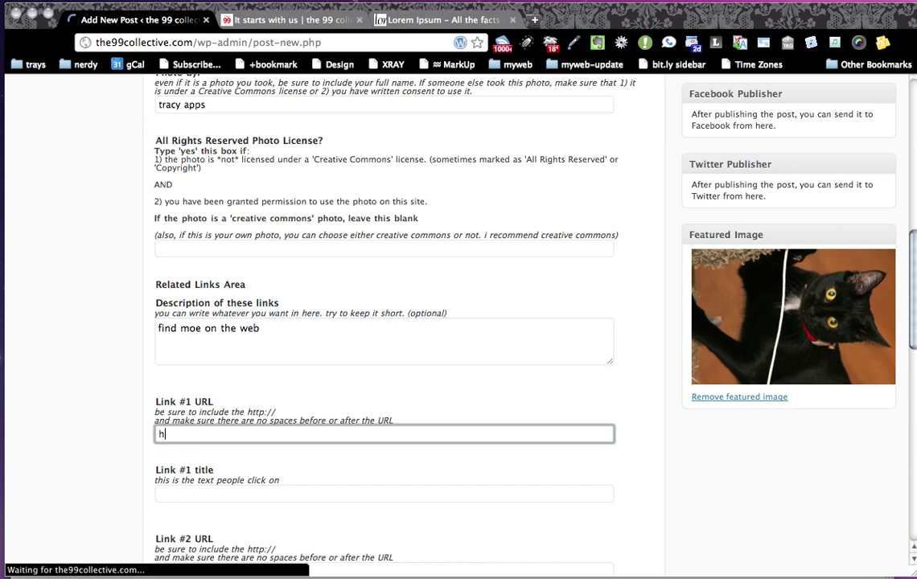
text(htpp)
text(://moethecat.com)
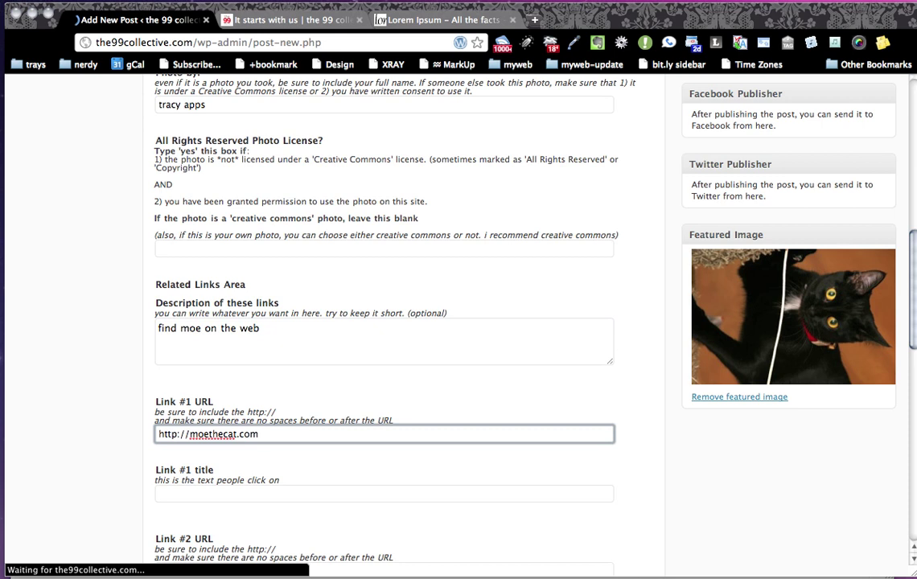
click(384, 493)
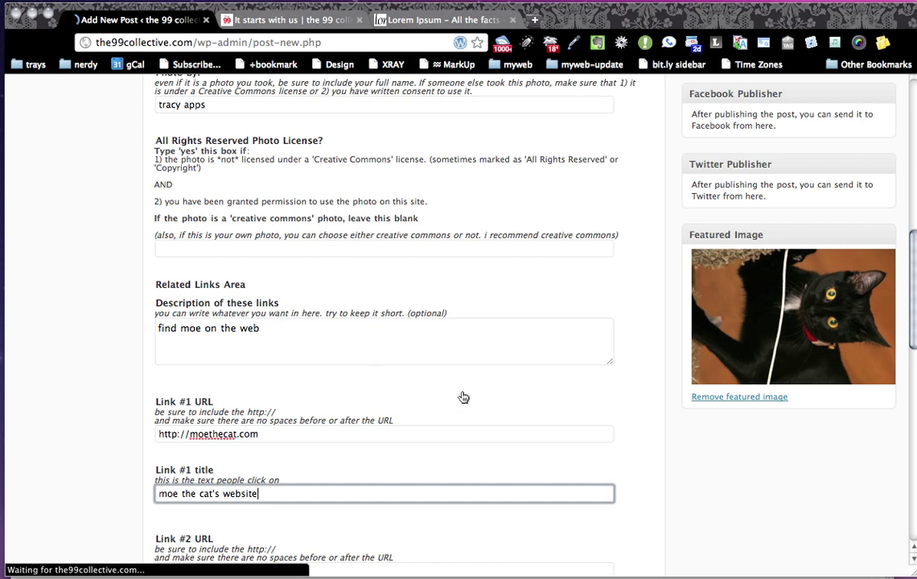
scroll(461, 398, up, 5)
scroll(384, 439, up, 1)
scroll(384, 438, up, 6)
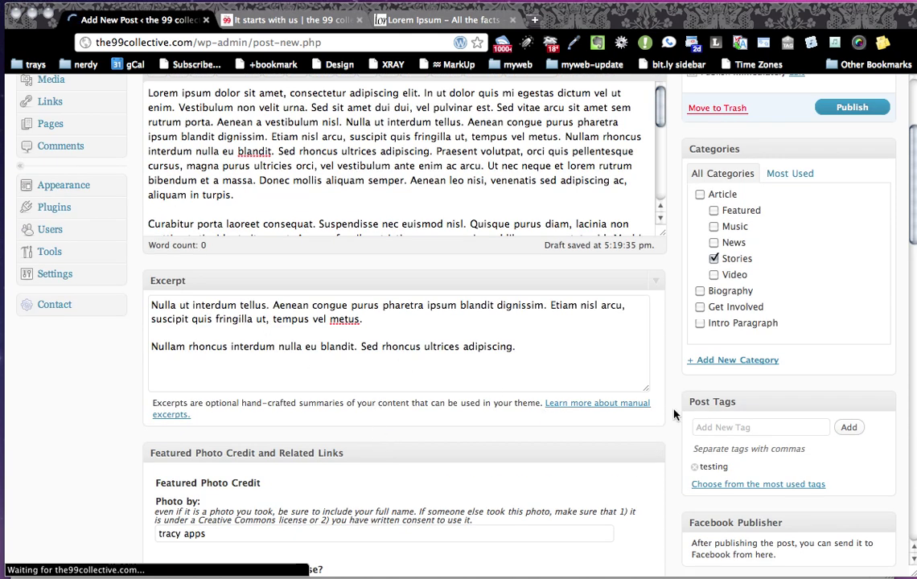
Step: Review the draft in the editor and open its preview
scroll(241, 311, up, 5)
scroll(254, 328, down, 15)
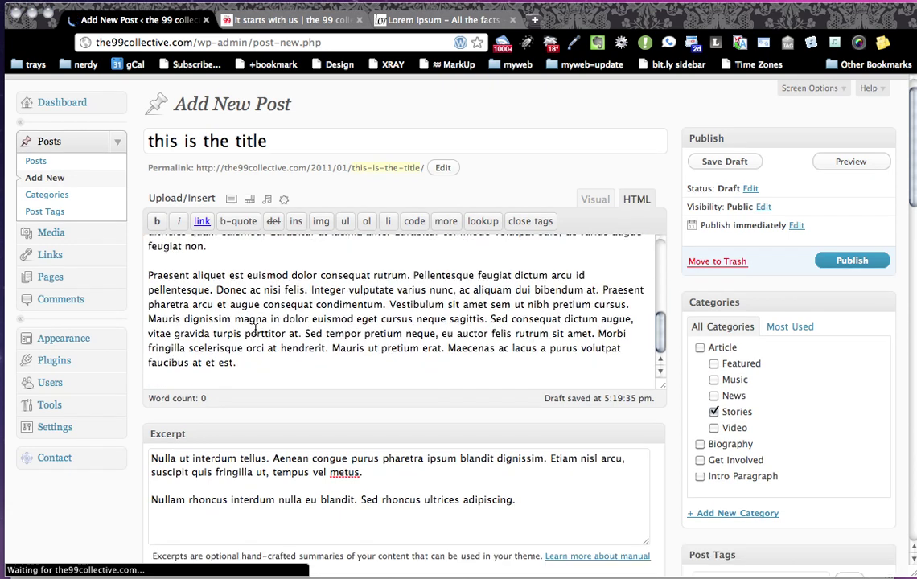
scroll(465, 380, up, 8)
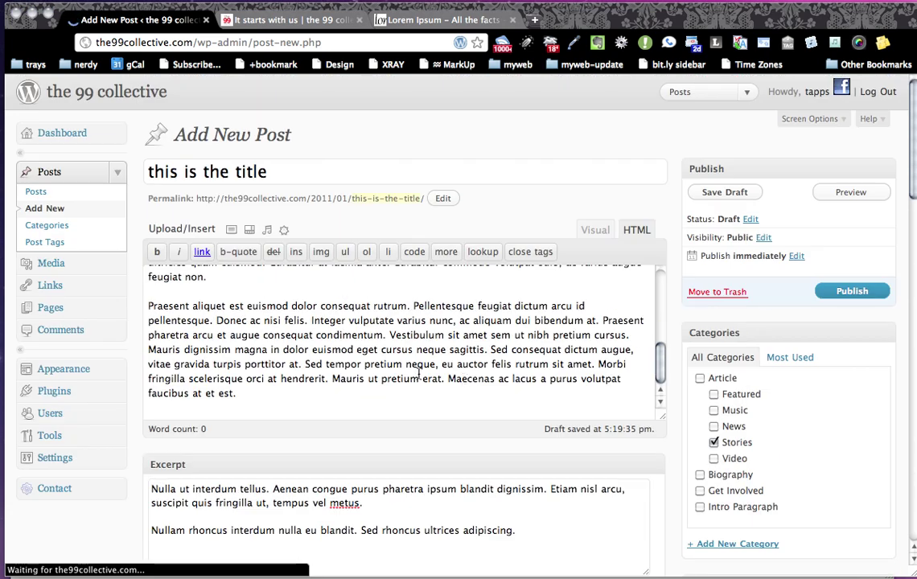
scroll(418, 372, down, 20)
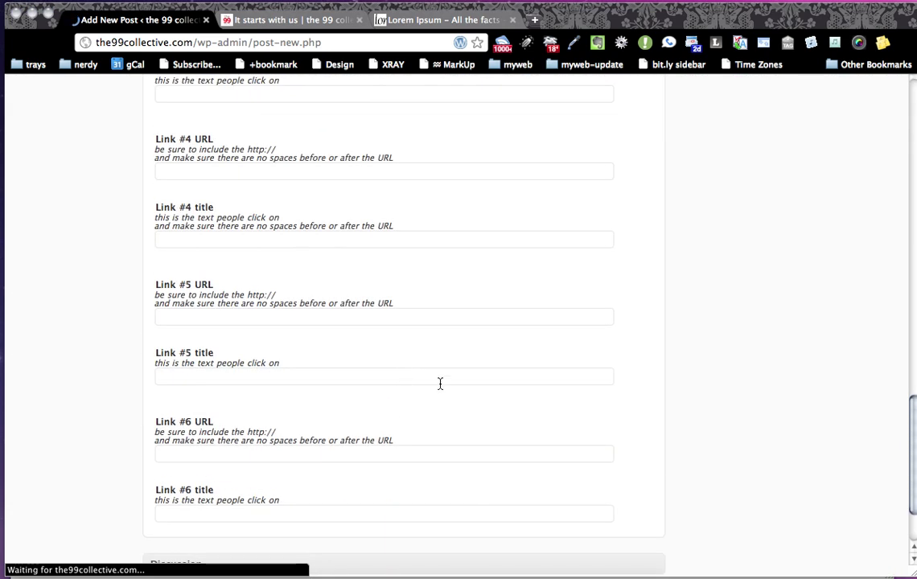
scroll(440, 384, down, 3)
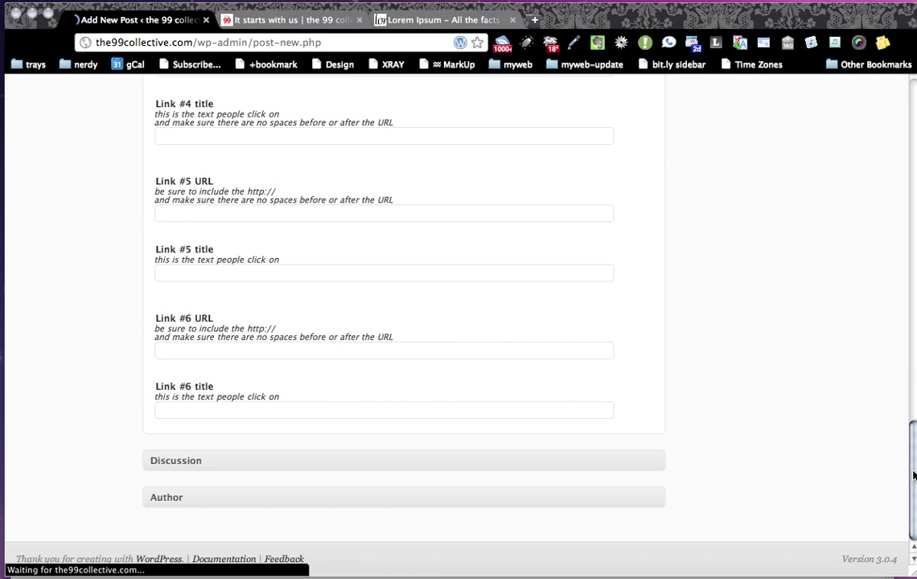
scroll(813, 425, up, 20)
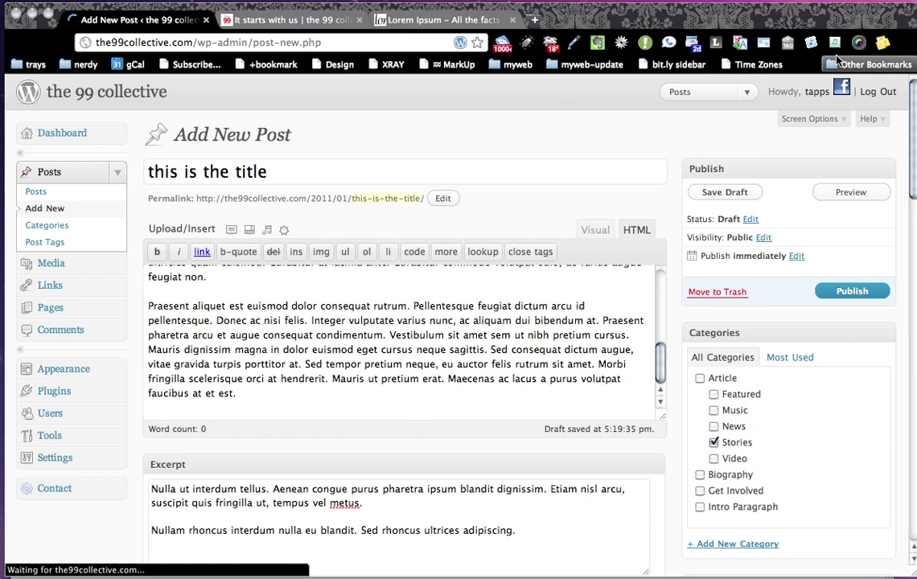
click(841, 194)
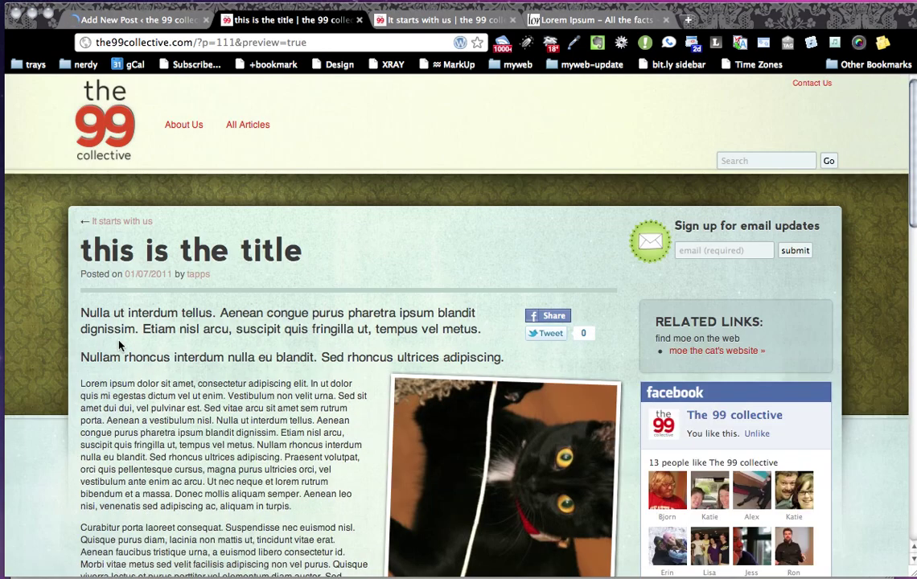
Step: Check the preview's excerpt, cat photo and related link, then go back to the editor
drag(127, 311, 238, 383)
click(223, 413)
drag(165, 385, 250, 504)
scroll(250, 499, down, 10)
scroll(423, 352, up, 10)
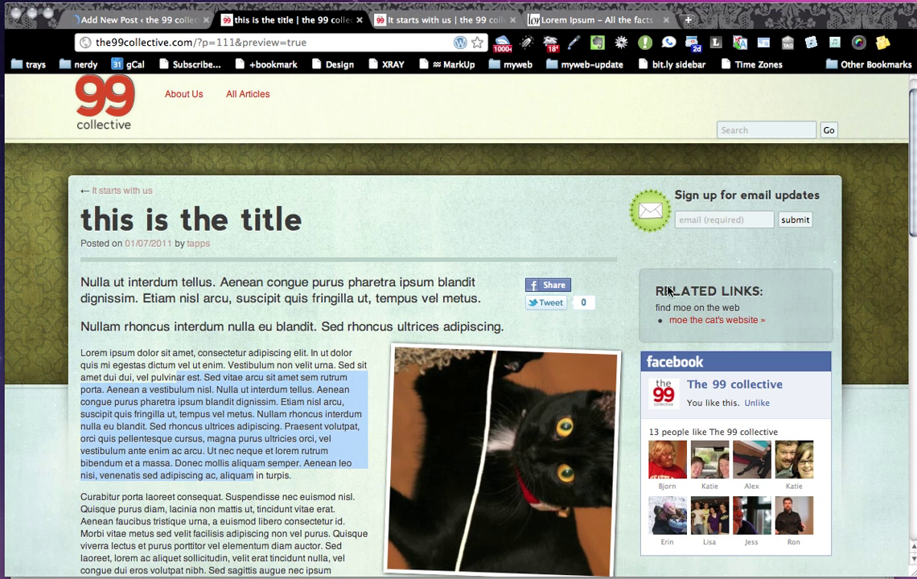
click(137, 22)
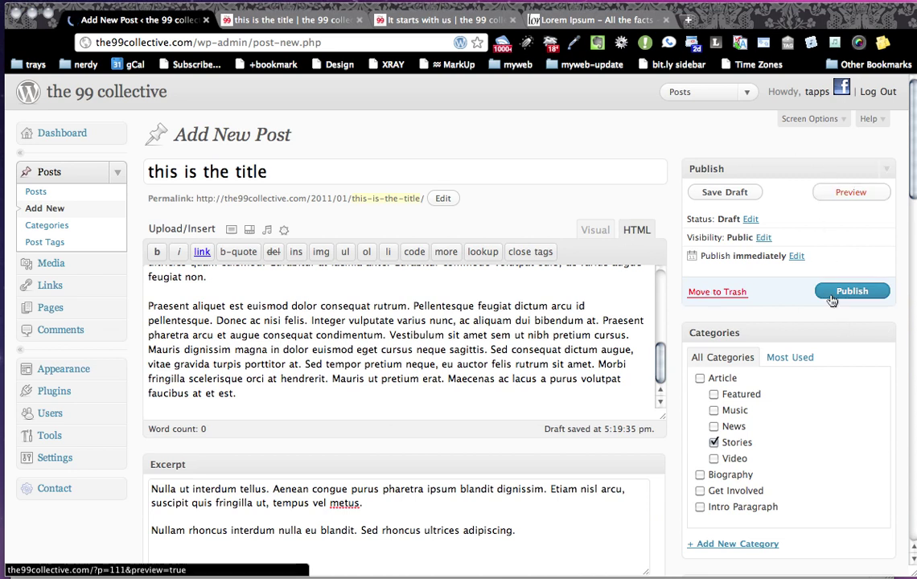
click(817, 299)
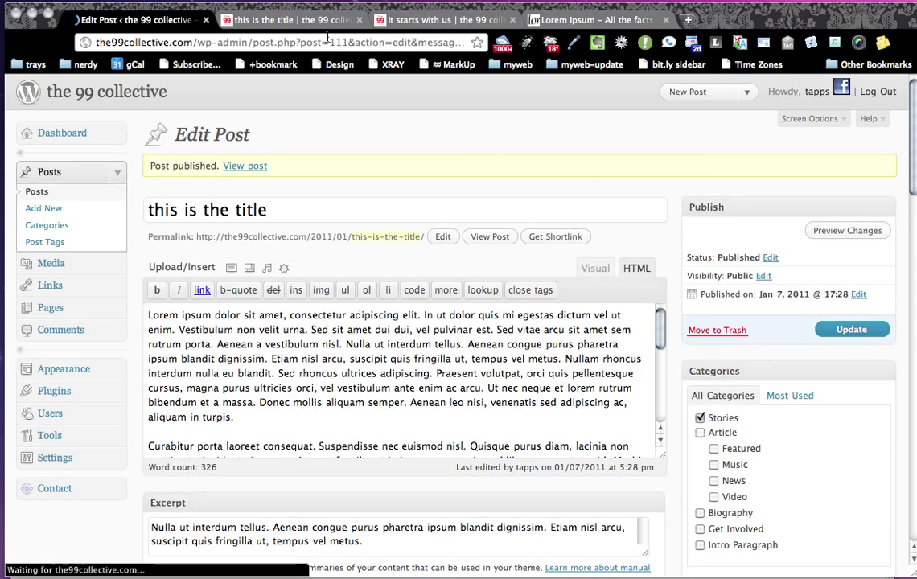
click(288, 24)
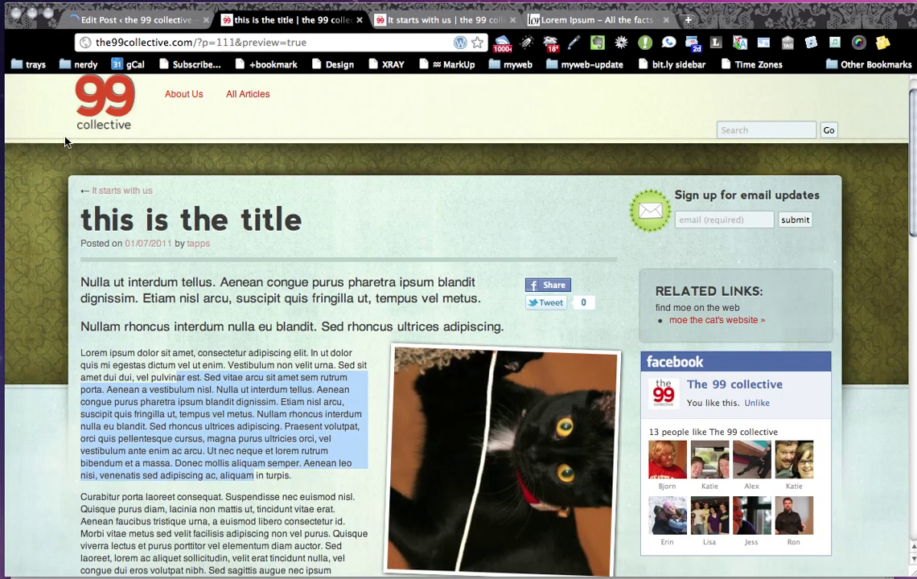
click(80, 100)
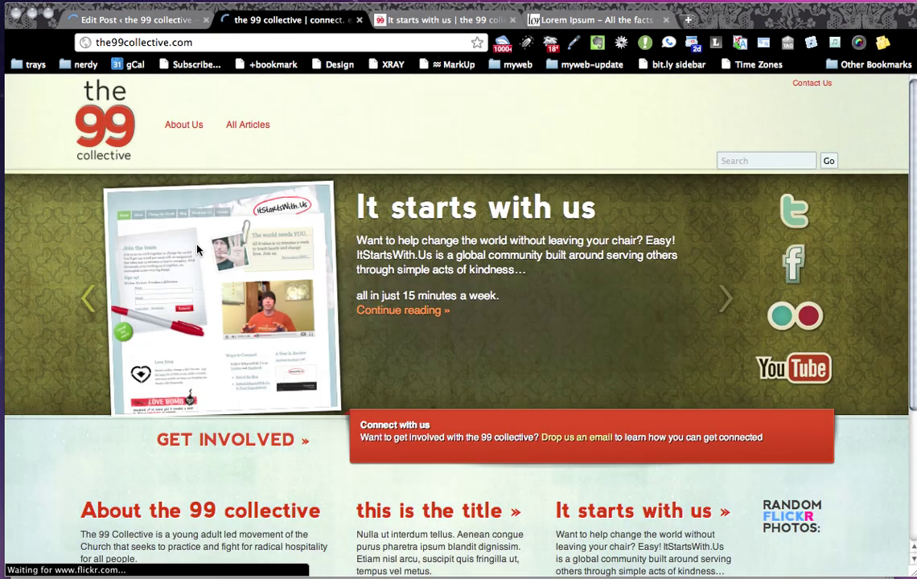
scroll(175, 219, down, 5)
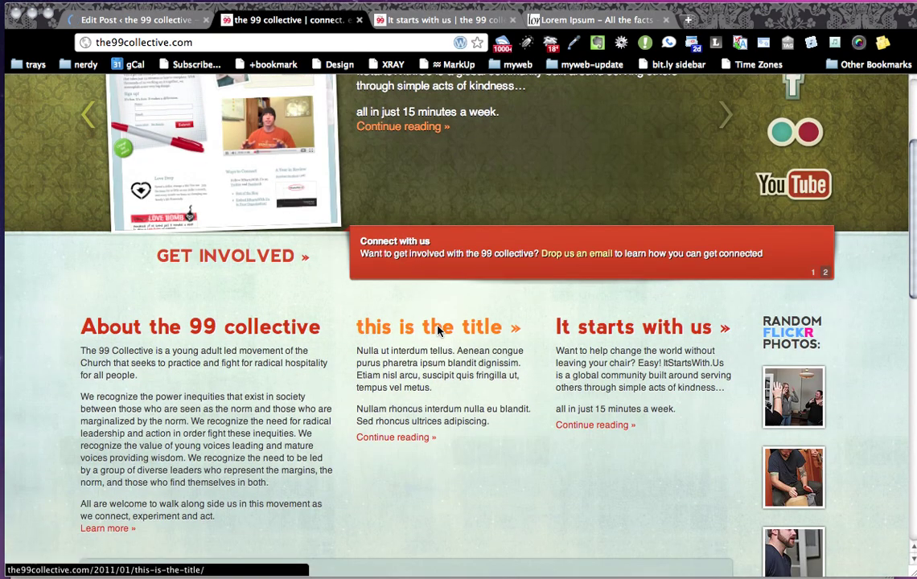
click(439, 330)
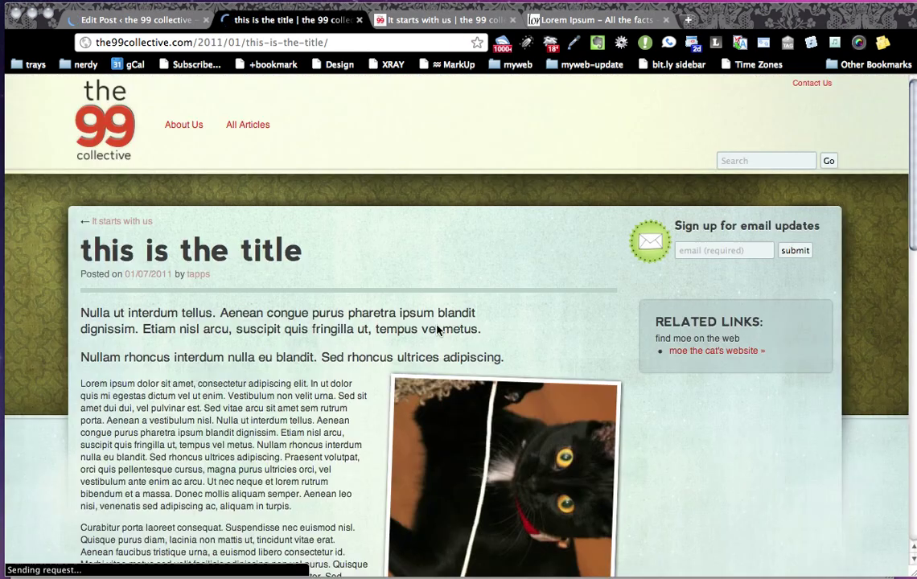
scroll(202, 370, down, 6)
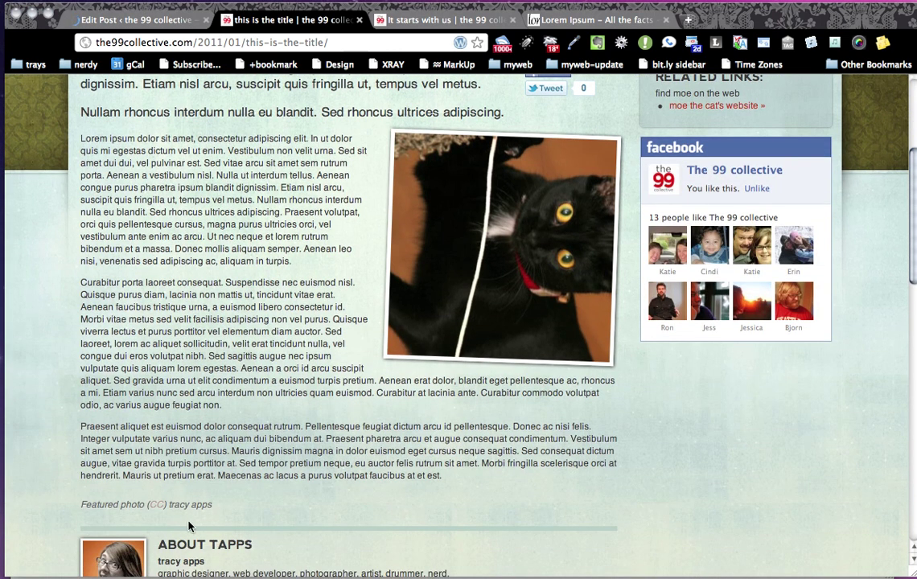
drag(82, 503, 77, 507)
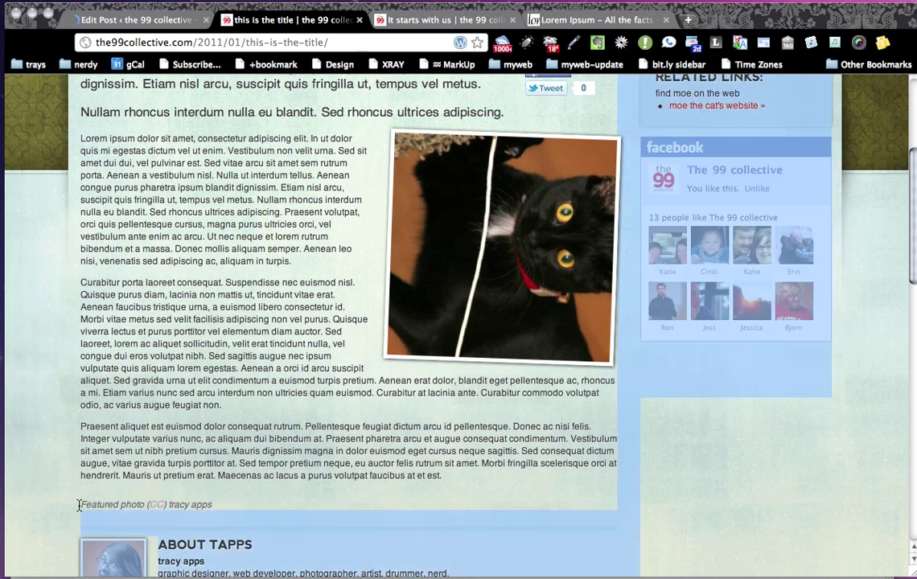
click(79, 505)
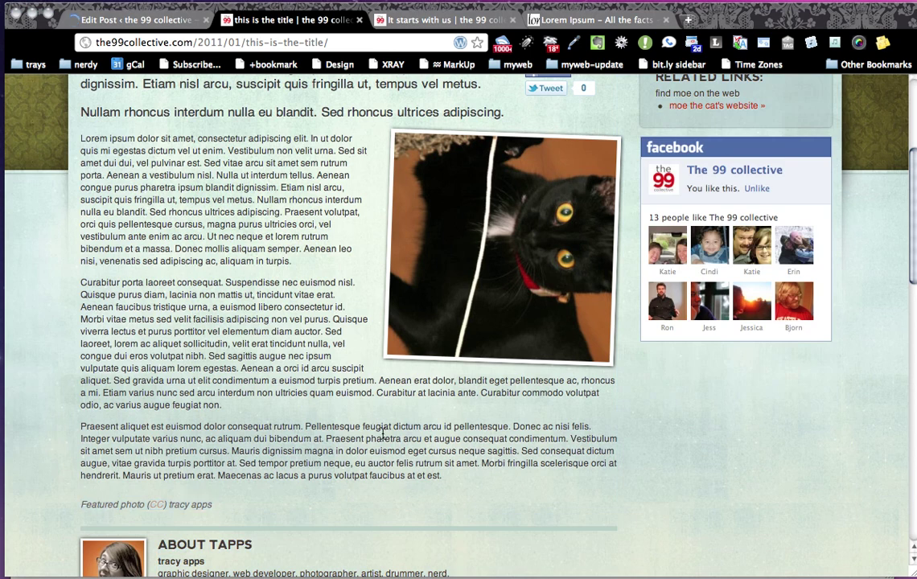
scroll(382, 432, down, 5)
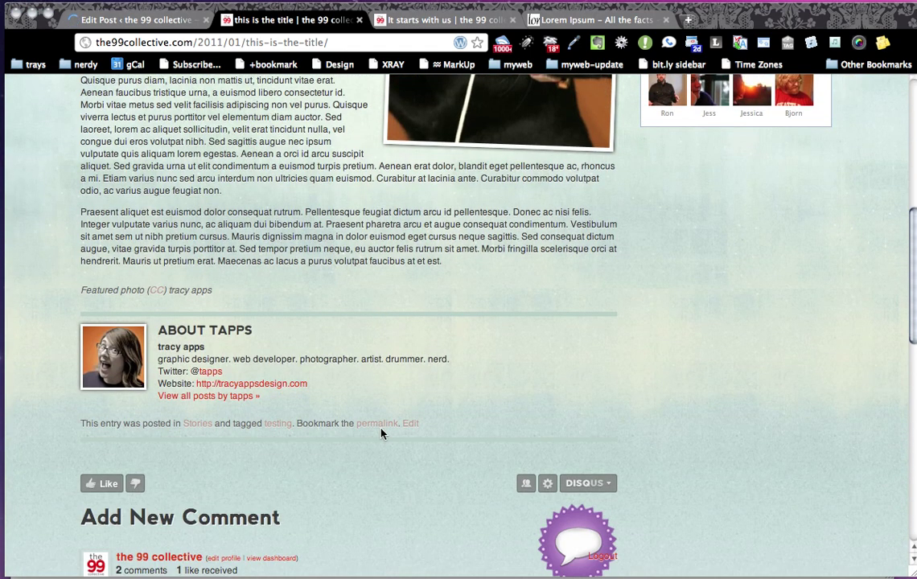
scroll(382, 432, up, 5)
scroll(381, 433, up, 4)
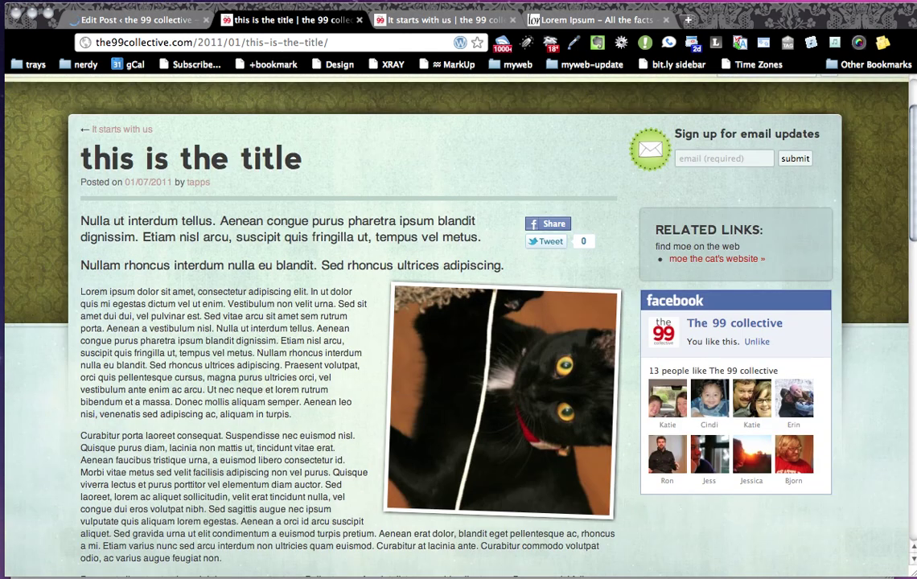
click(133, 20)
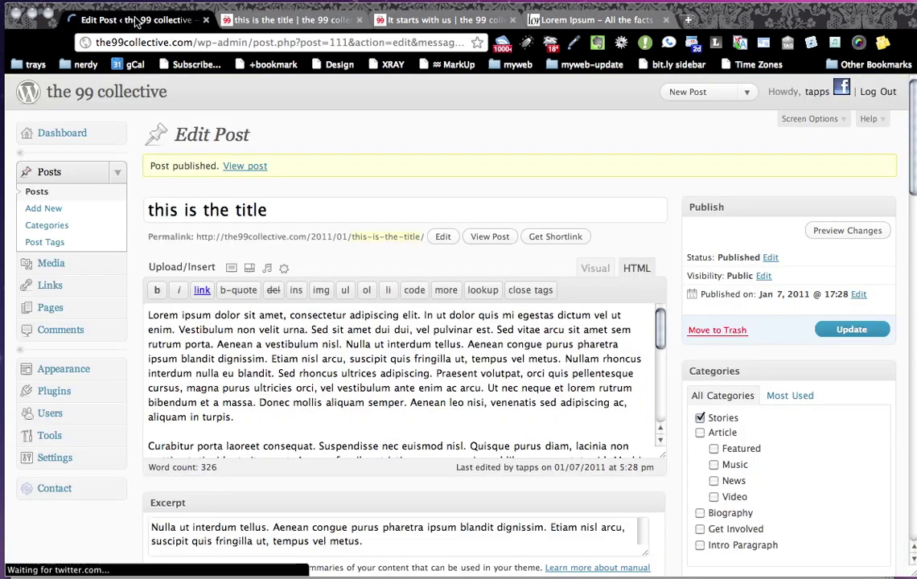
Step: Open the Posts list and bring up Quick Edit for 'this is the title'
click(57, 193)
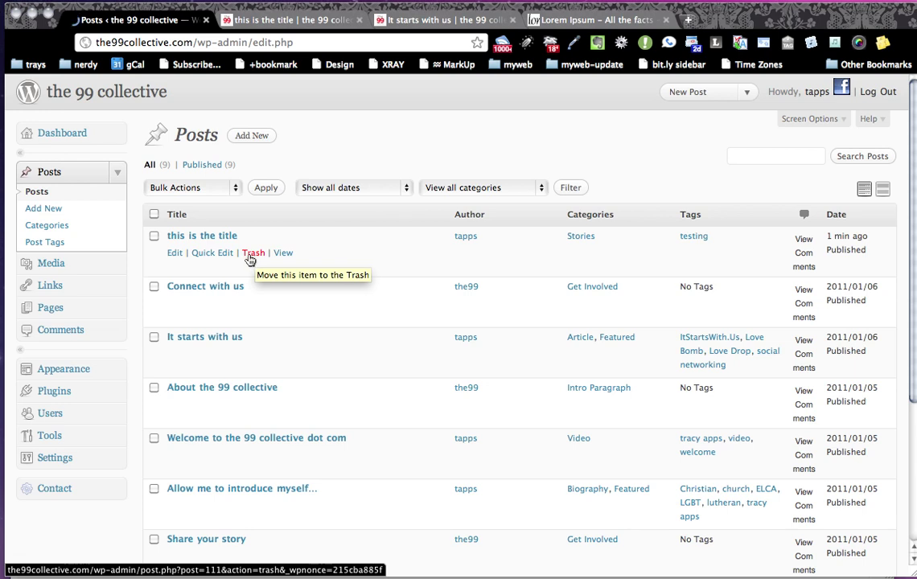
click(218, 254)
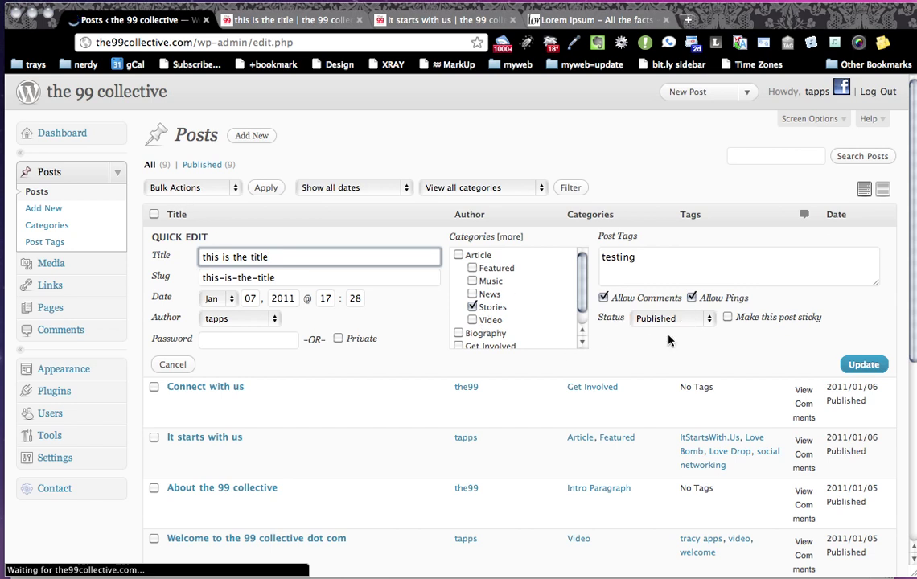
Step: Change the status of 'this is the title' to Draft and update it
click(688, 320)
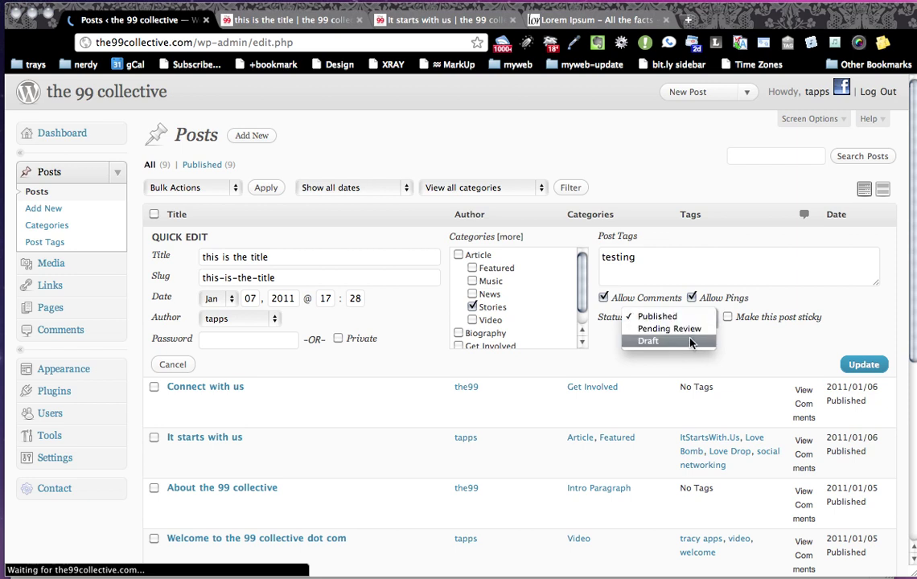
click(691, 342)
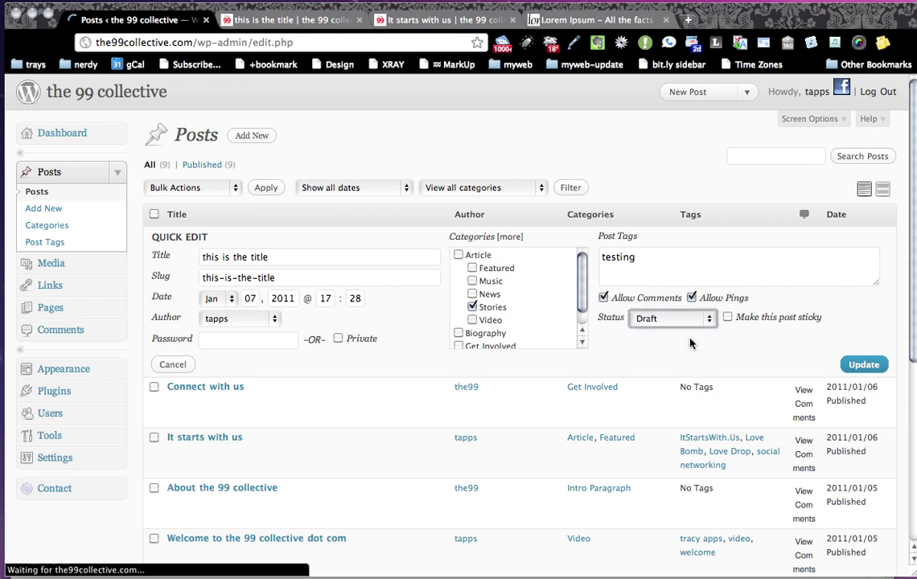
click(859, 366)
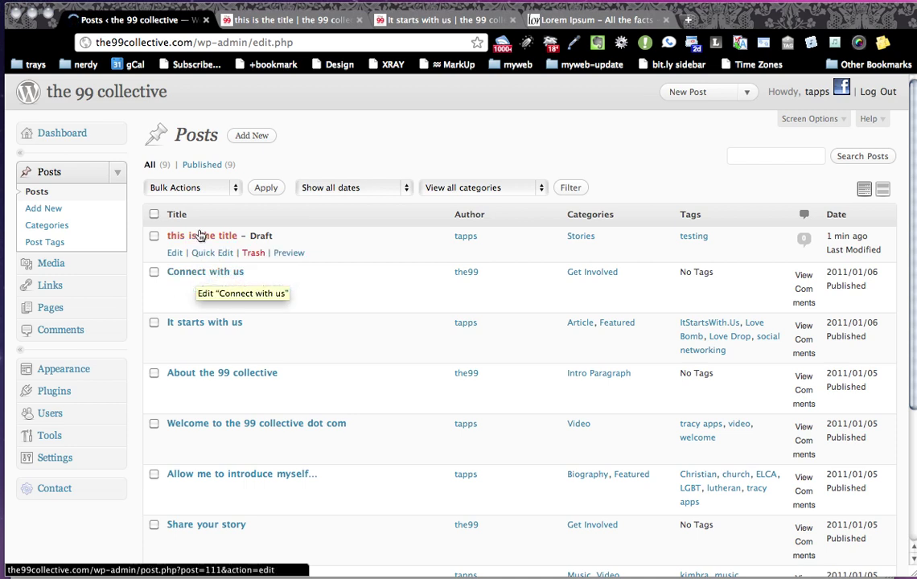
click(252, 137)
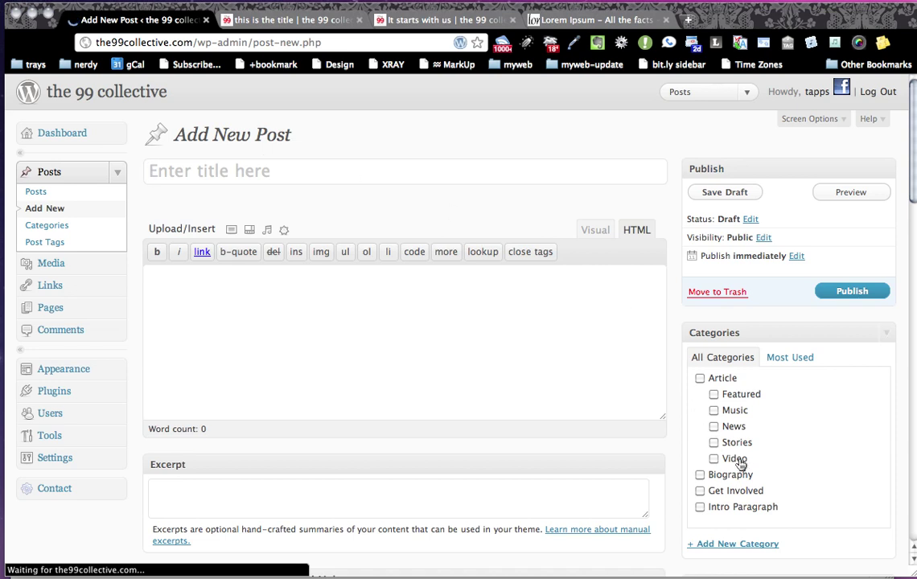
Step: Ready the blank post's title field and head to youtube.com in a new tab
click(261, 175)
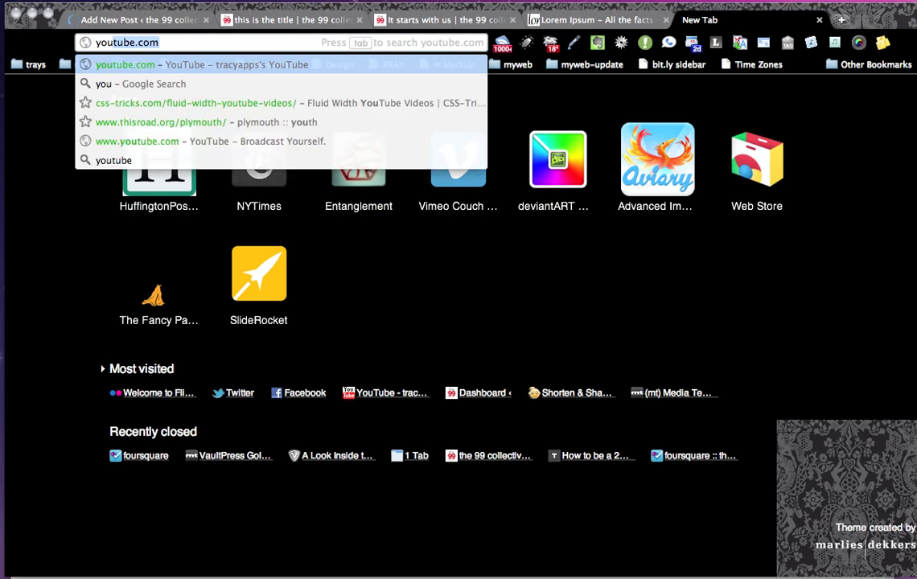
key(Right)
Step: Open the pridefest w emilyWhite video on YouTube and show its embed code
key(Tab)
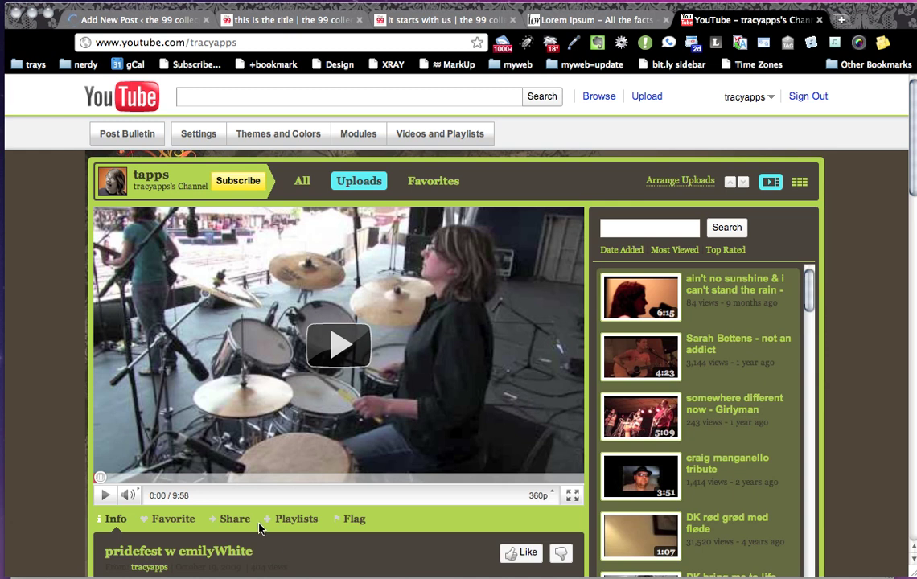
scroll(259, 527, down, 3)
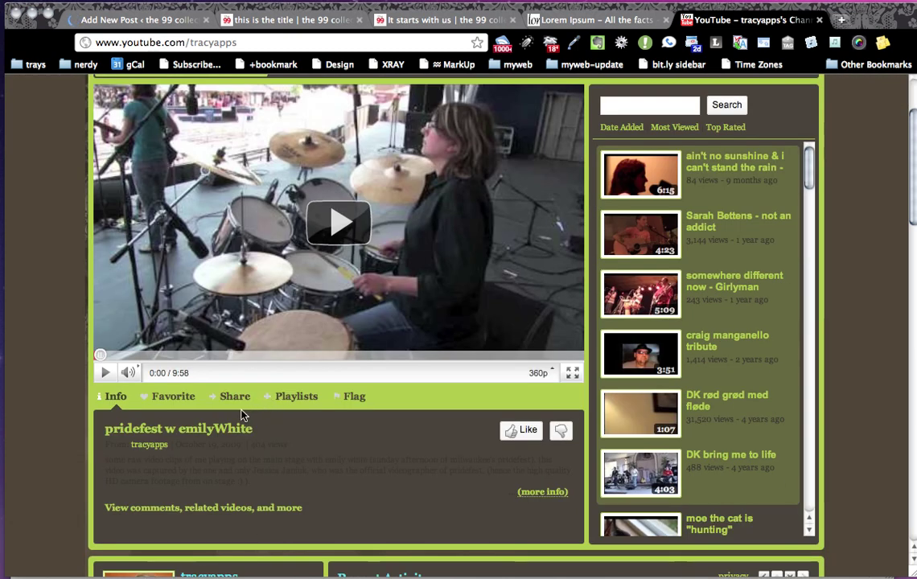
click(137, 430)
scroll(242, 451, down, 3)
click(287, 435)
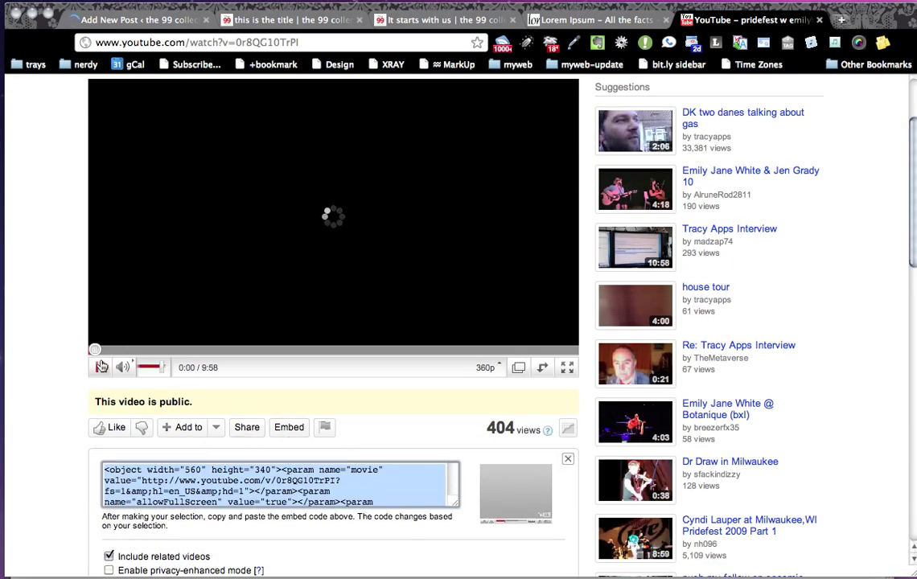
Step: Size the embed code to a custom 570 × 345, select it, and return to WordPress
scroll(408, 465, down, 1)
scroll(409, 465, down, 2)
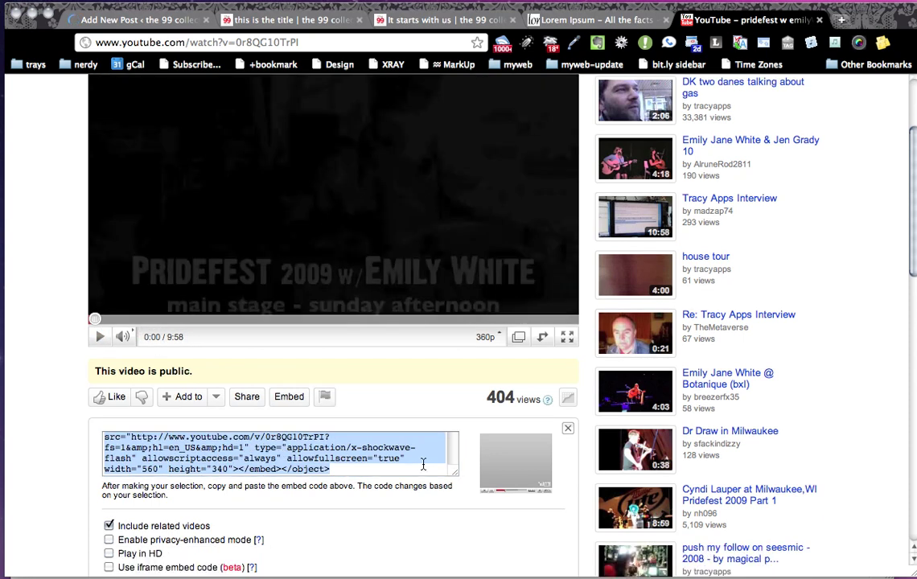
scroll(385, 499, down, 3)
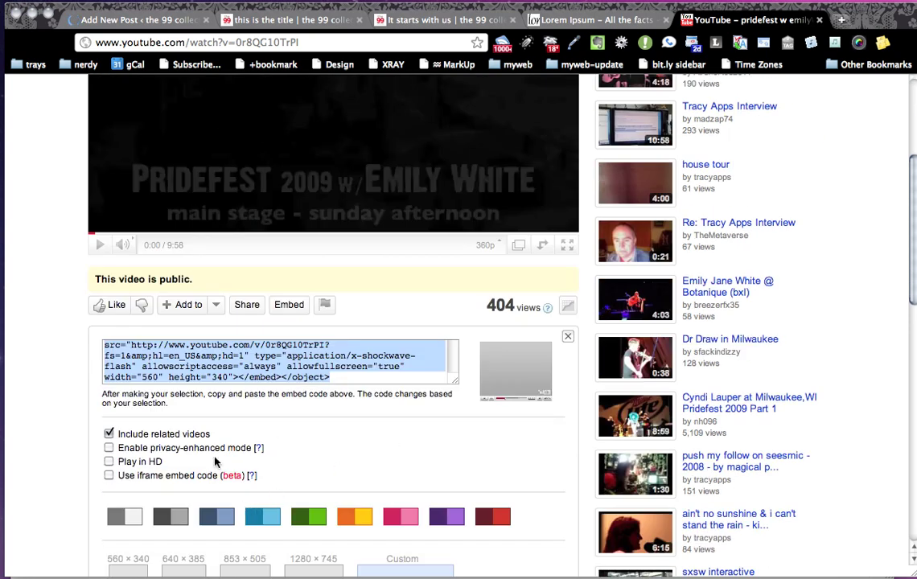
scroll(449, 459, down, 2)
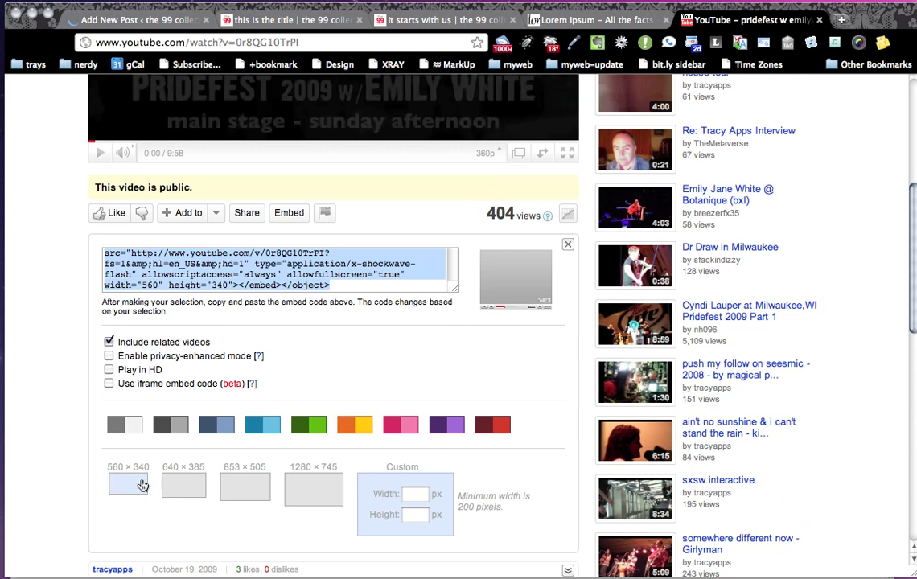
click(415, 494)
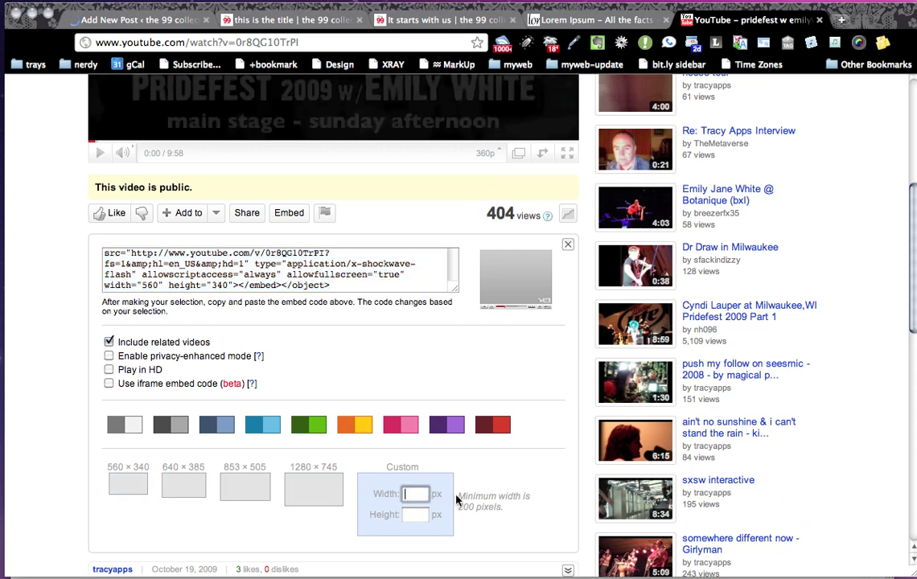
text(570)
click(250, 259)
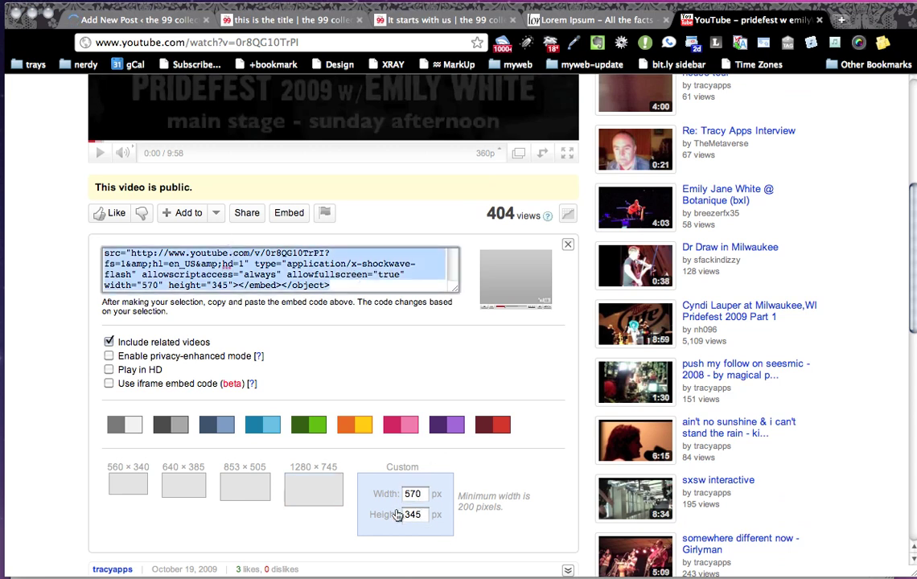
click(321, 278)
key(super+c)
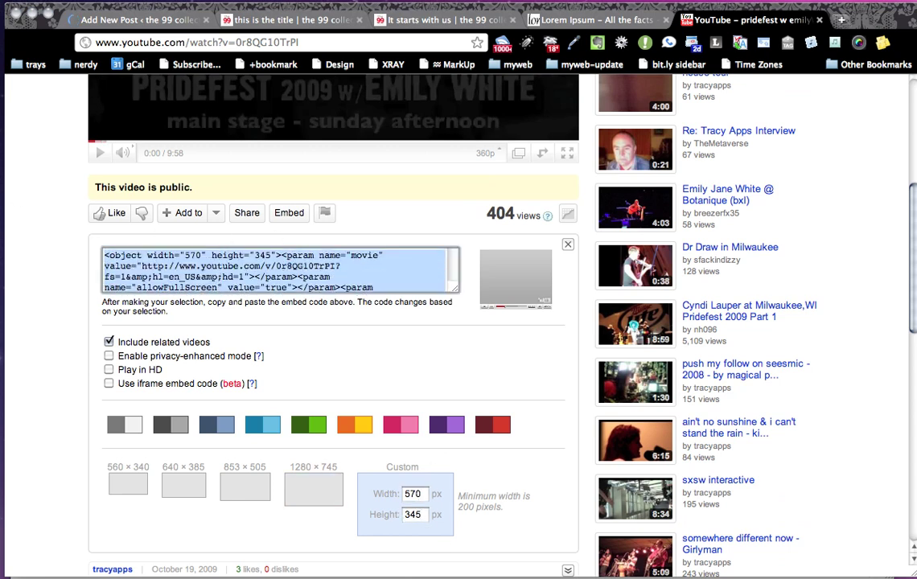
click(96, 19)
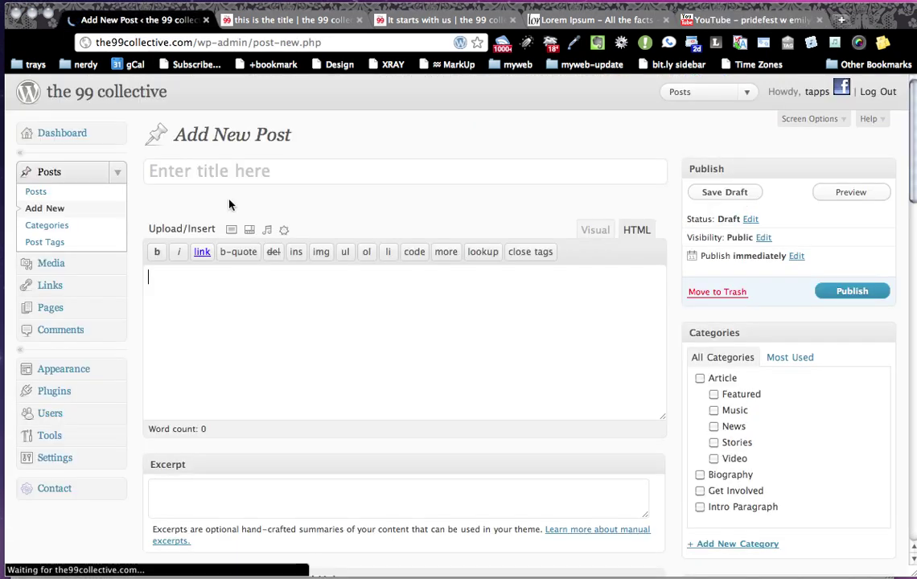
Step: Paste the YouTube embed code, title the post 'awesome video' and tick the Video category
key(super+v)
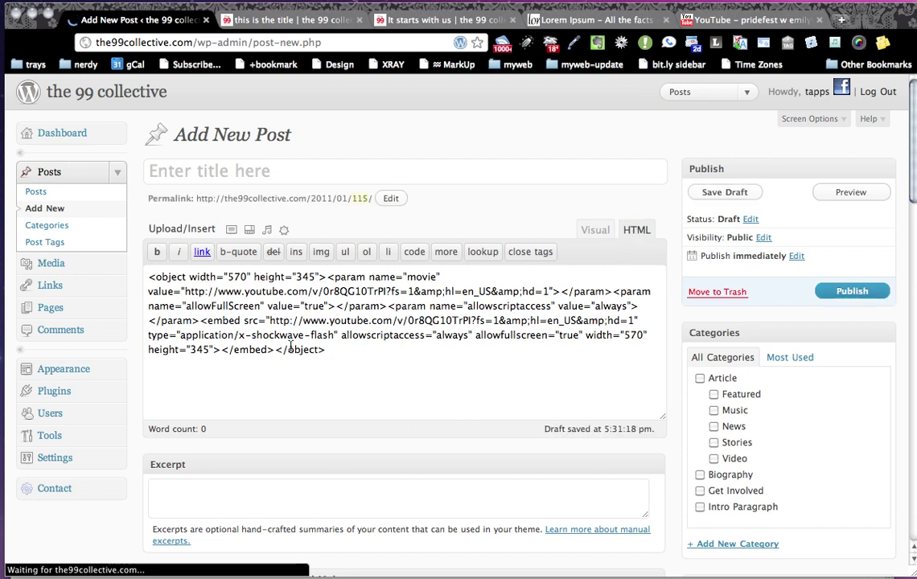
click(163, 175)
text(t)
text(wes)
text(ome video)
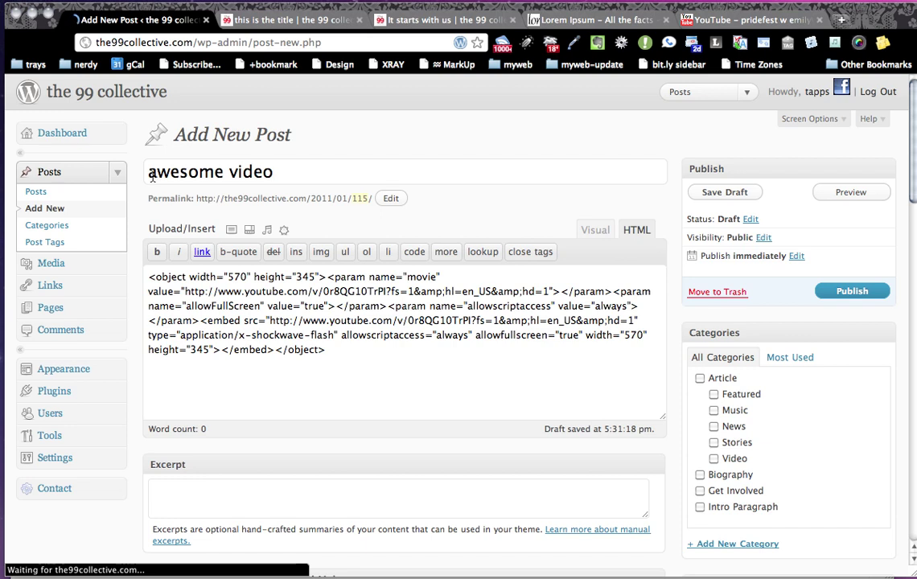
click(735, 460)
Step: Fill the Excerpt with the opening Lorem ipsum sentences copied from lipsum.com
click(236, 498)
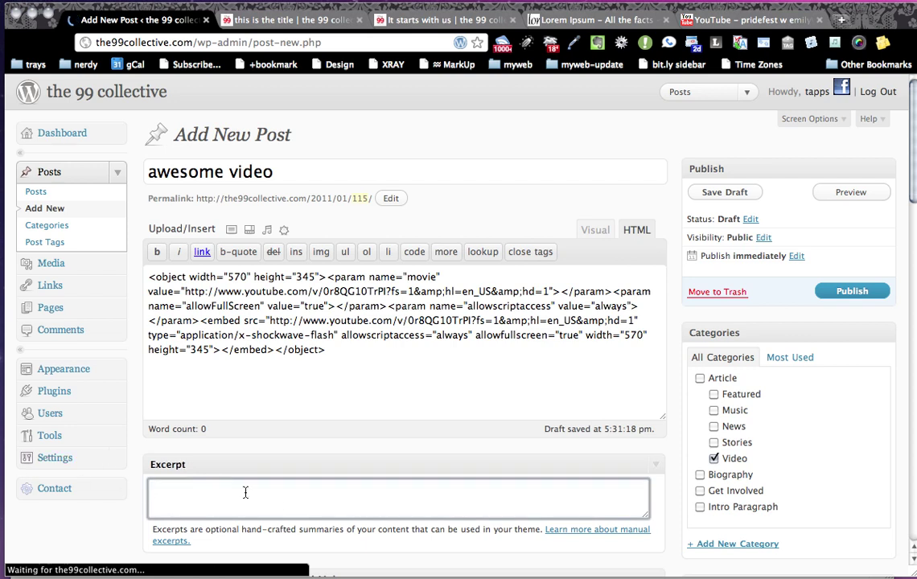
click(564, 19)
click(239, 310)
drag(184, 284, 212, 320)
key(super+c)
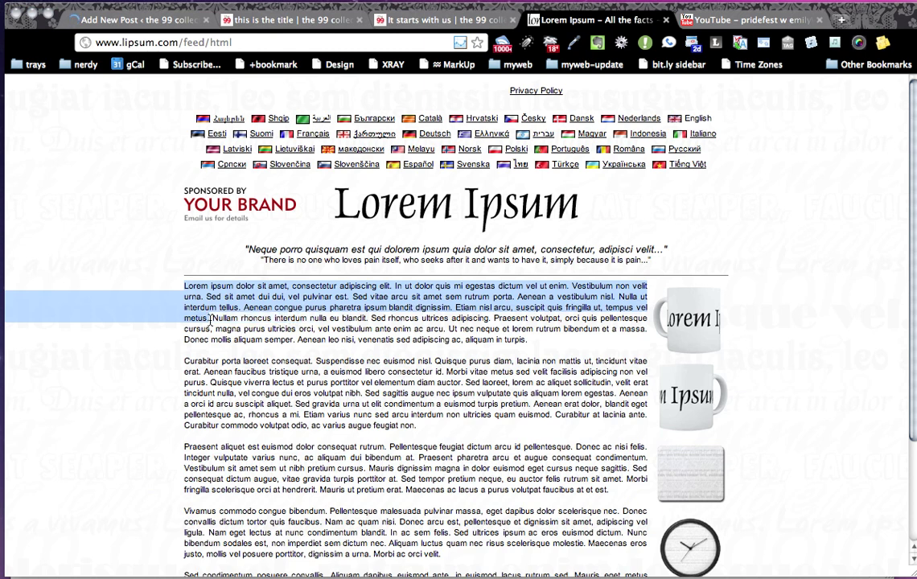
click(141, 20)
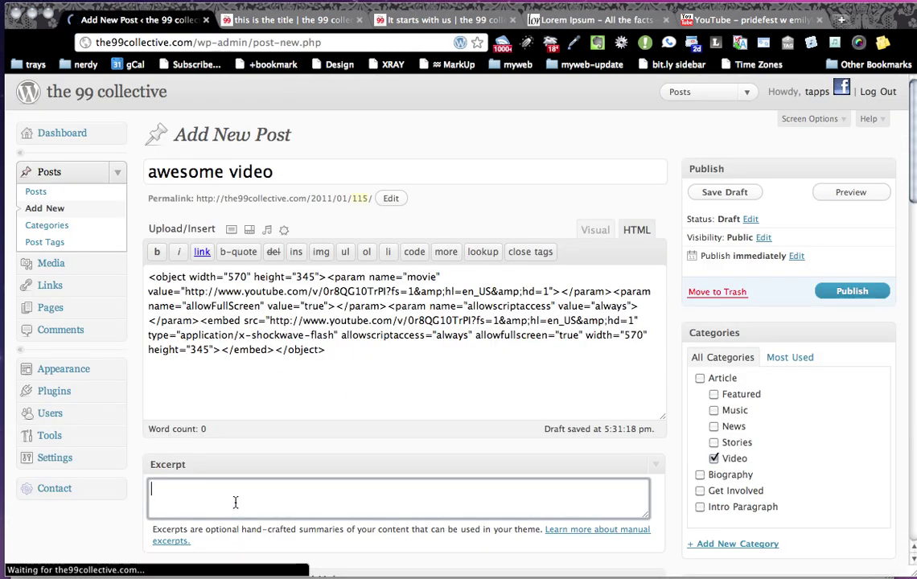
key(super+v)
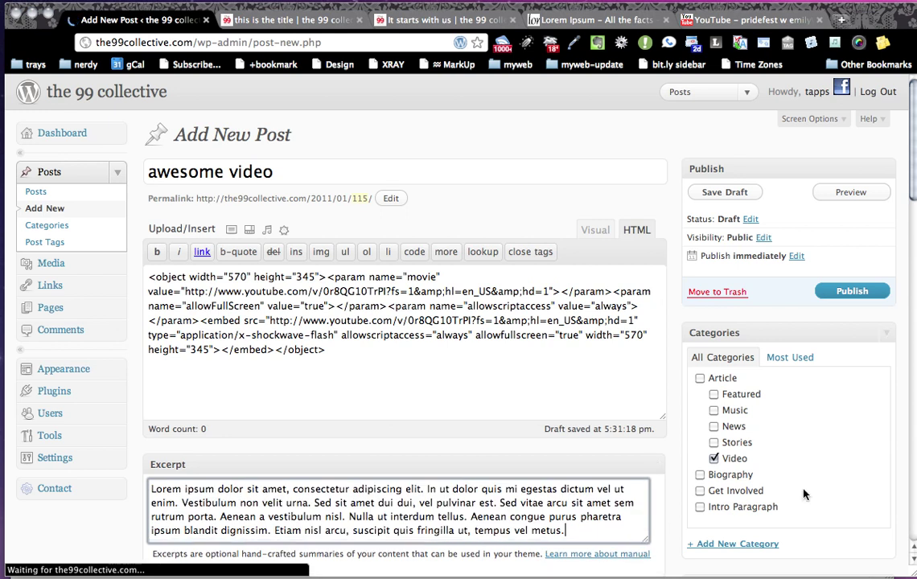
scroll(805, 494, down, 5)
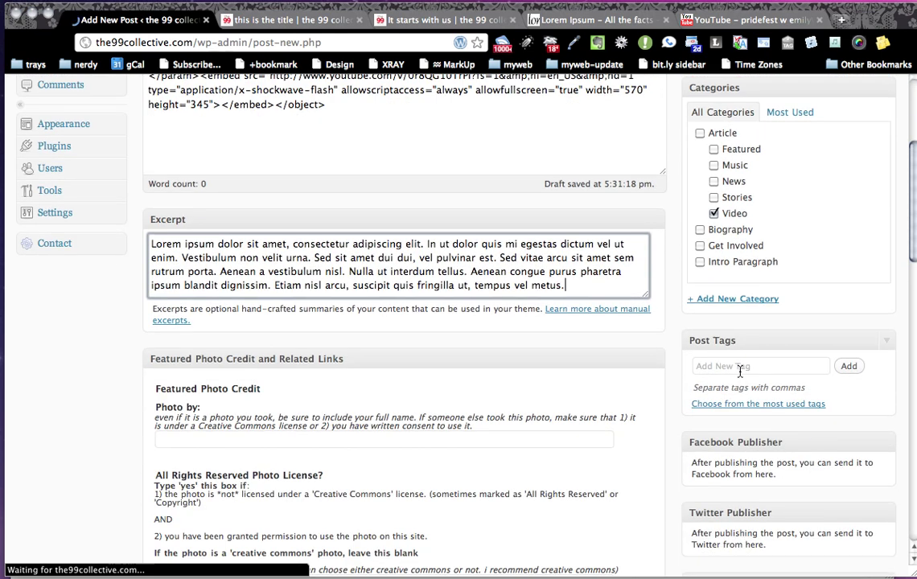
scroll(313, 444, down, 3)
click(727, 481)
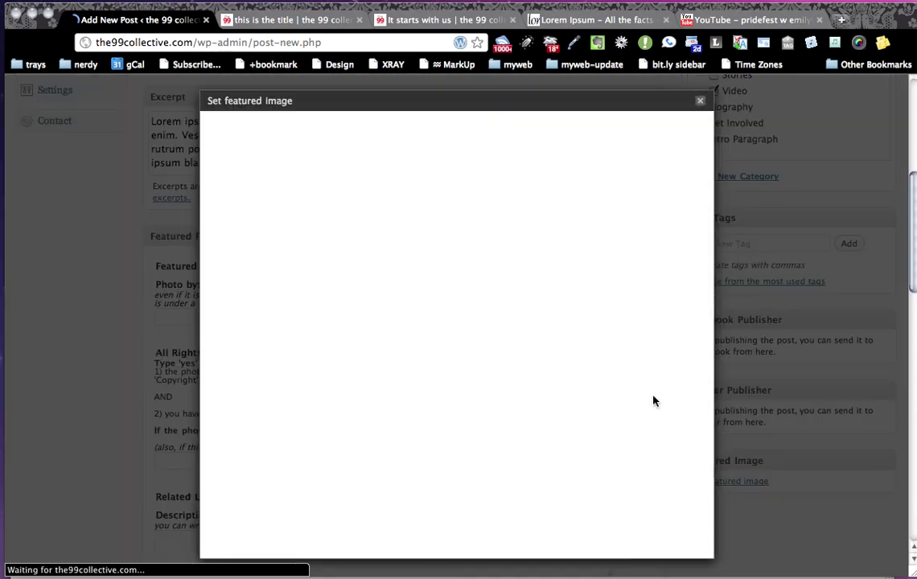
Step: Screenshot the pridefest video frame showing the drummer on stage, then return to WordPress
click(736, 24)
scroll(425, 336, up, 5)
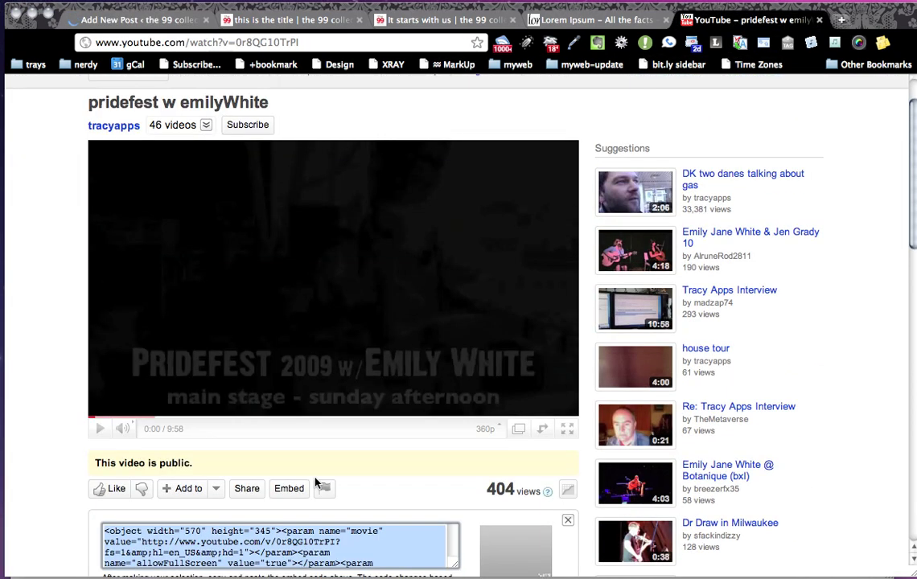
drag(115, 412, 134, 411)
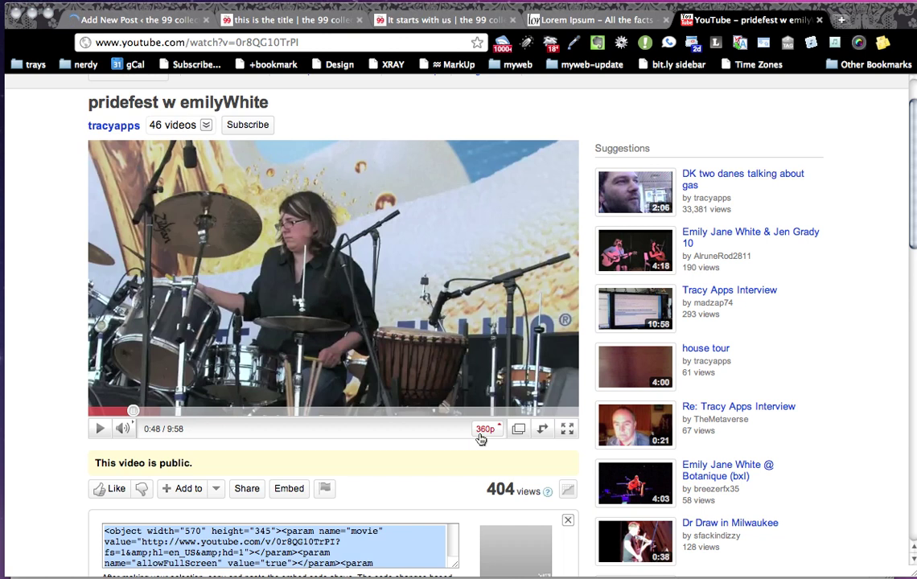
key(super+shift+4)
drag(88, 141, 577, 416)
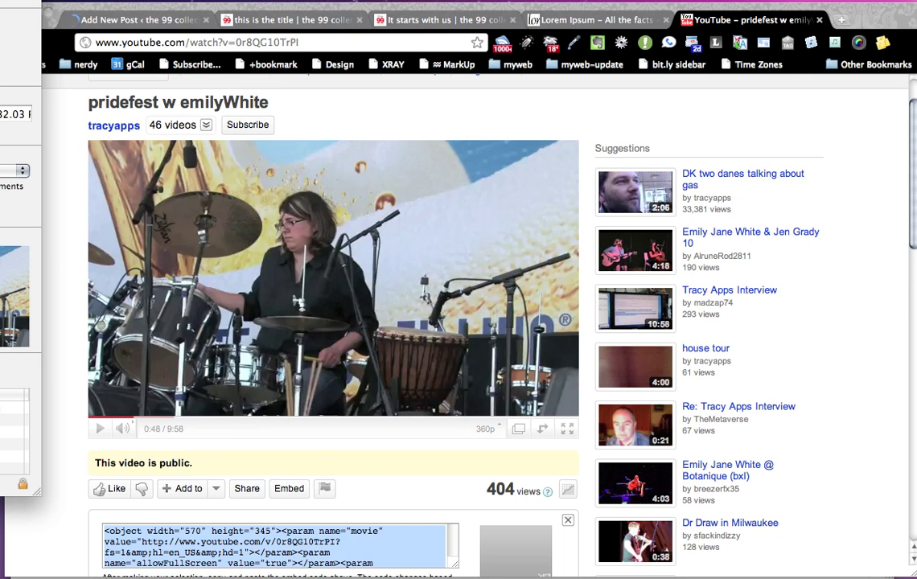
key(super+1)
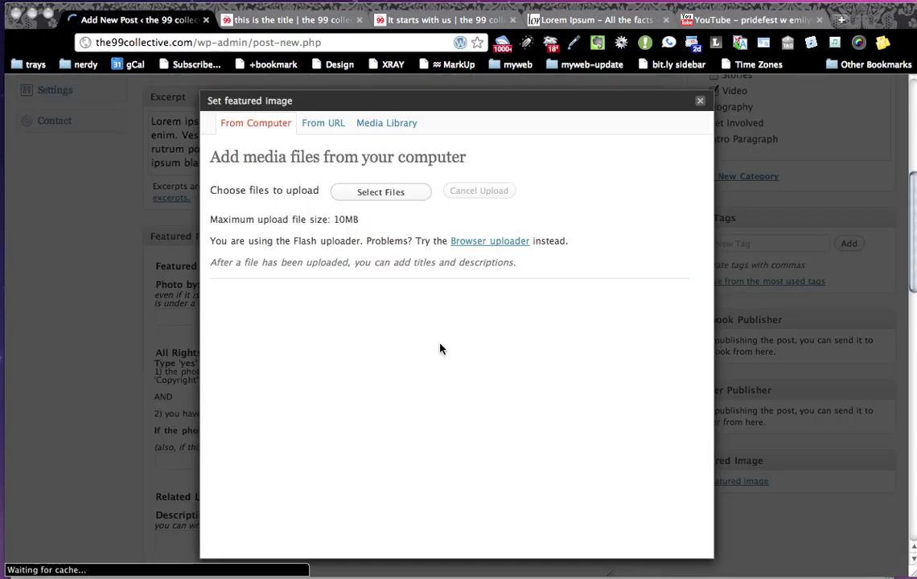
Step: Upload the drummer screenshot from the Desktop (639 × 360) and use it as the featured image
click(361, 195)
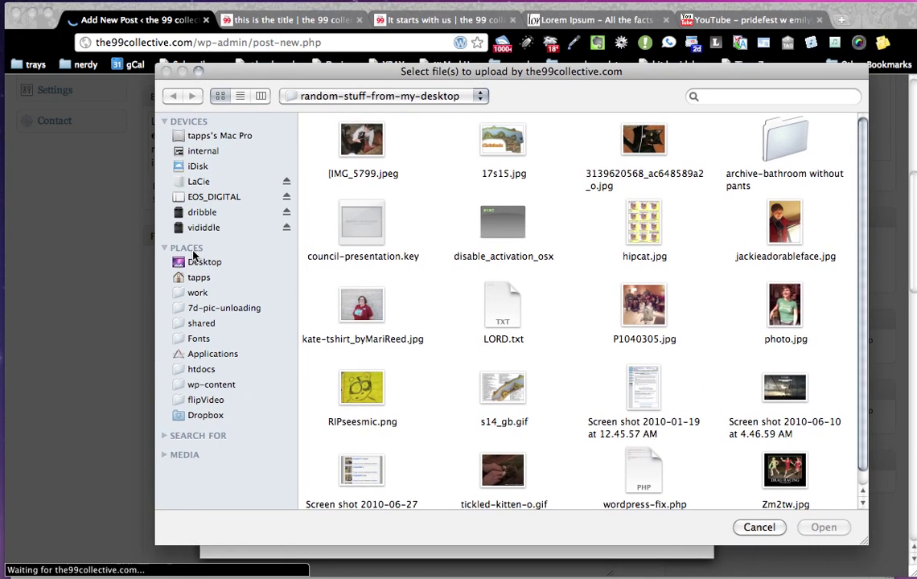
click(205, 259)
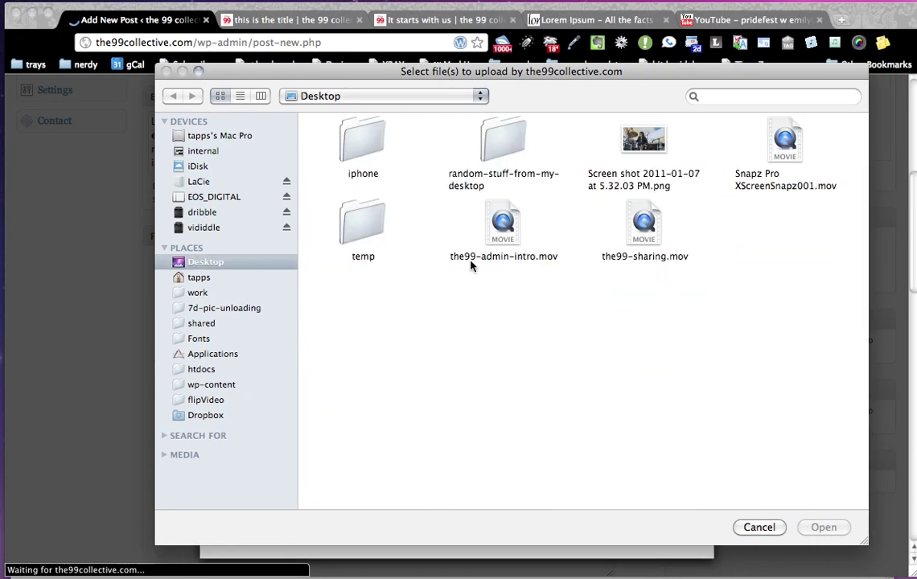
click(644, 145)
click(824, 527)
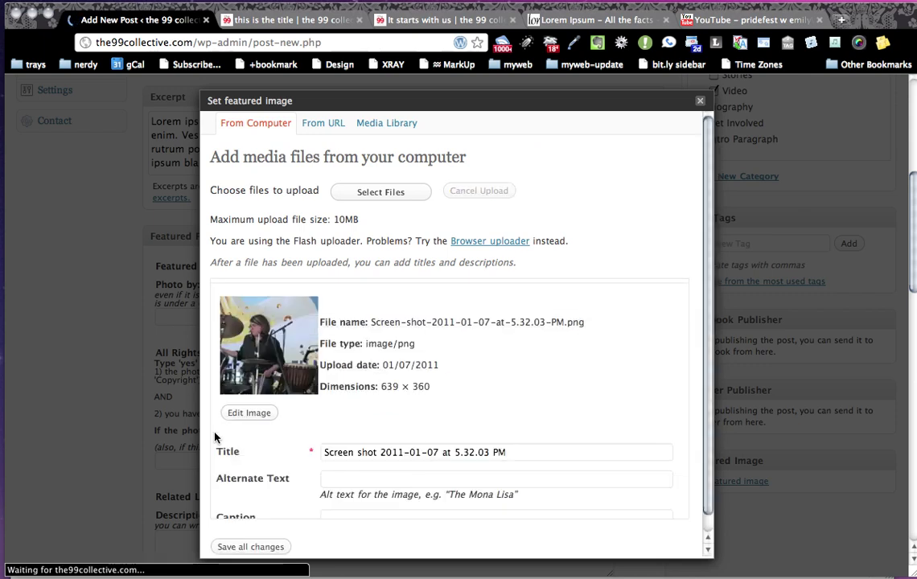
scroll(545, 430, down, 5)
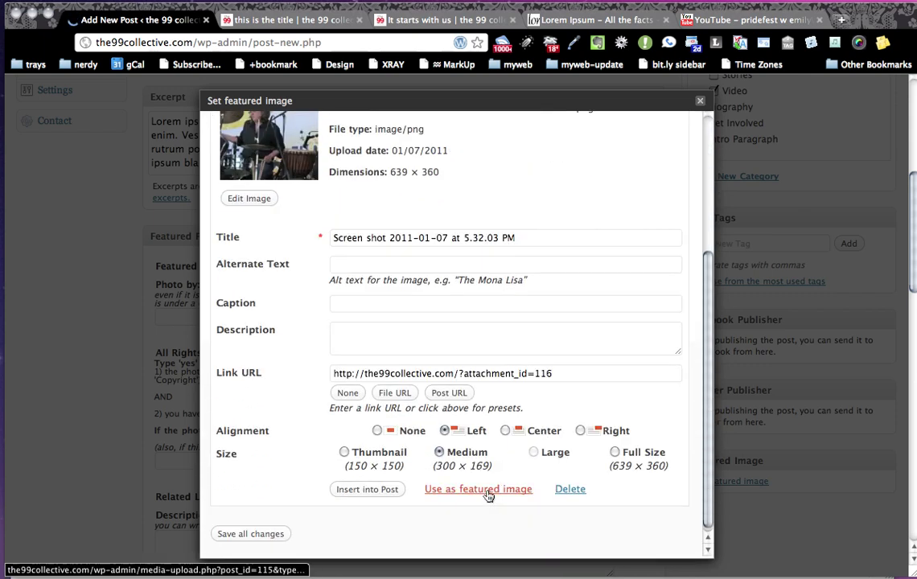
click(487, 493)
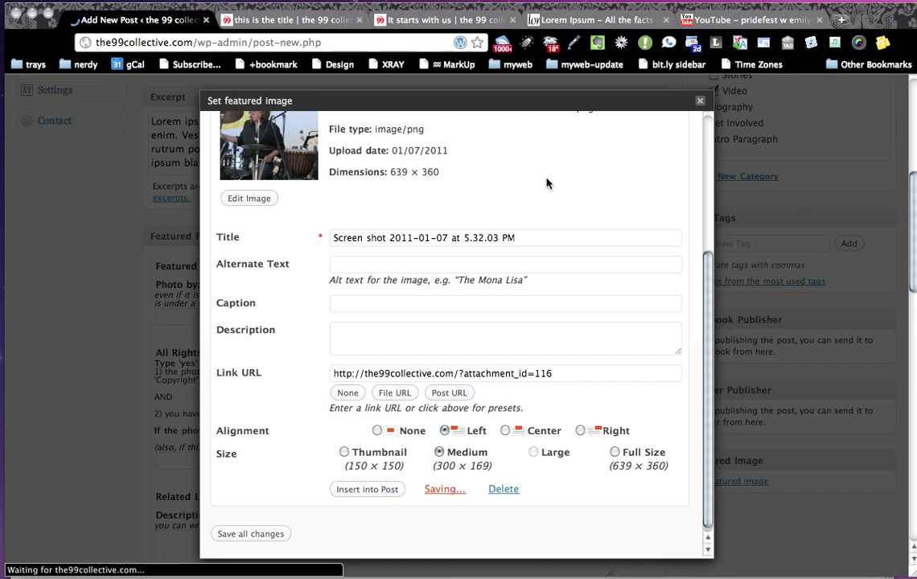
click(700, 100)
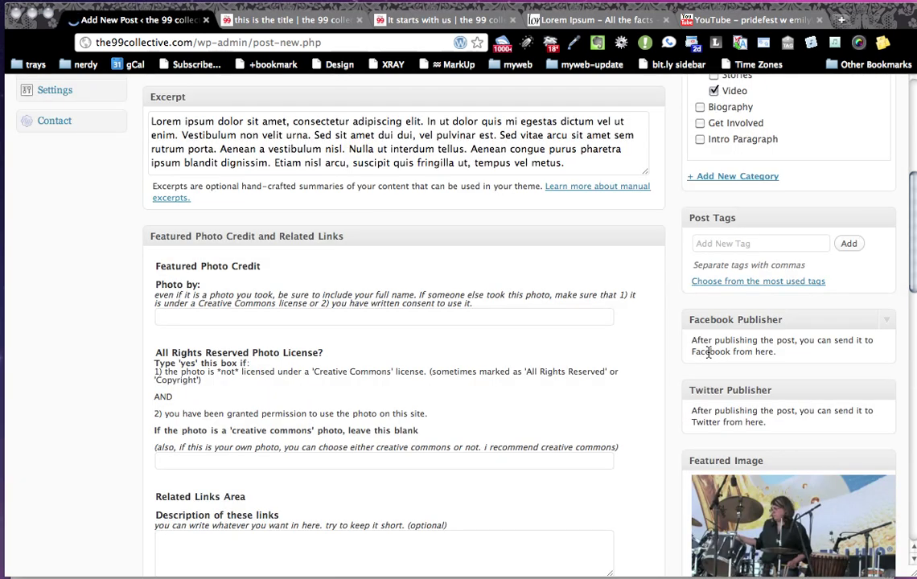
scroll(708, 352, down, 5)
Step: Preview 'awesome video' to check its excerpt and embedded video, then open the Article category listing
scroll(709, 351, up, 12)
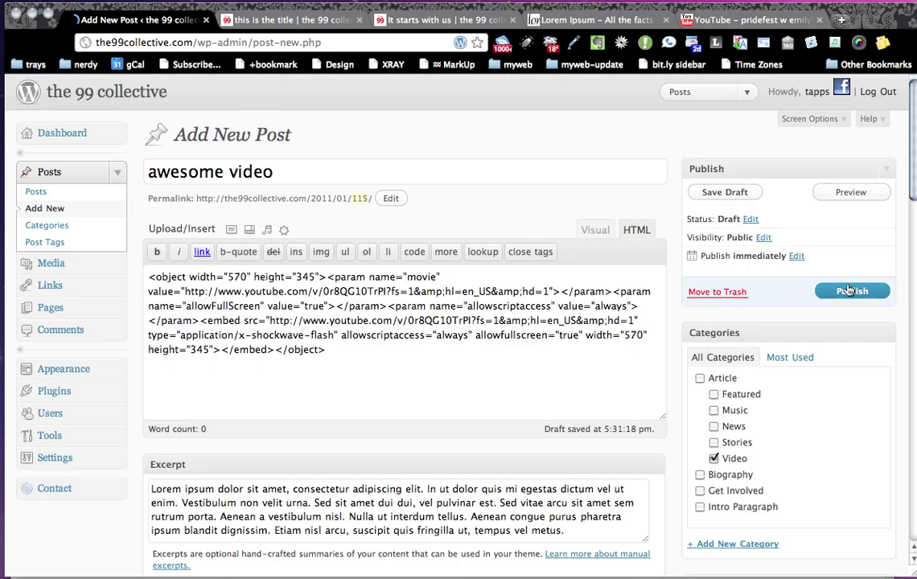
click(873, 198)
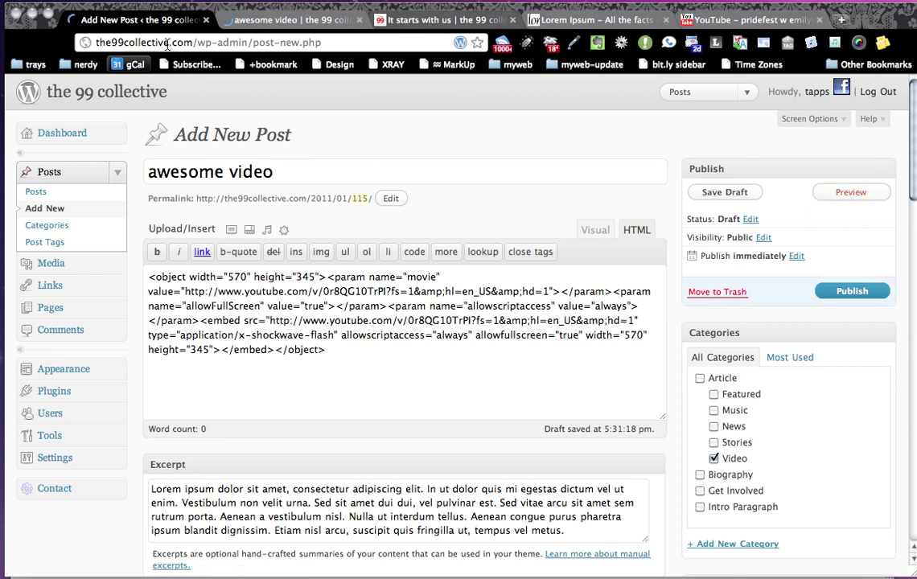
click(282, 21)
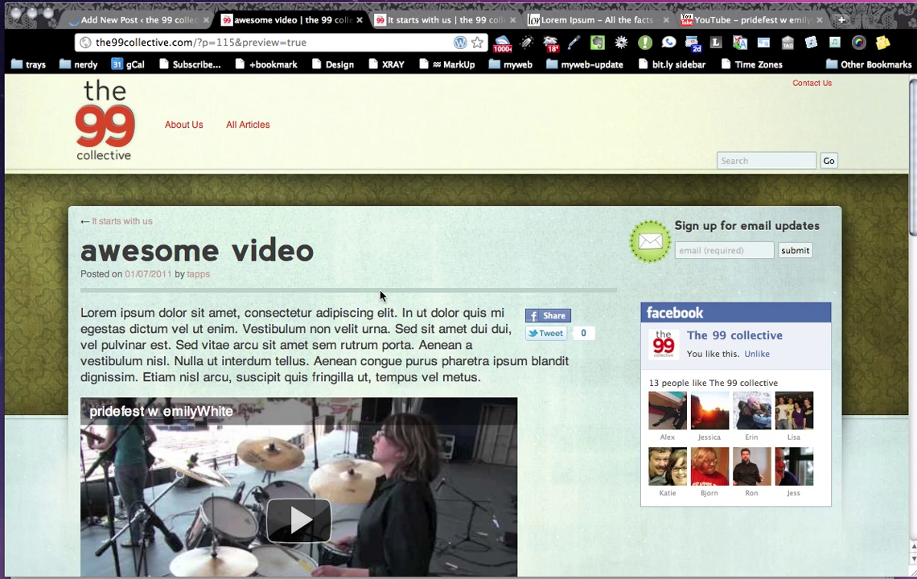
scroll(381, 295, down, 3)
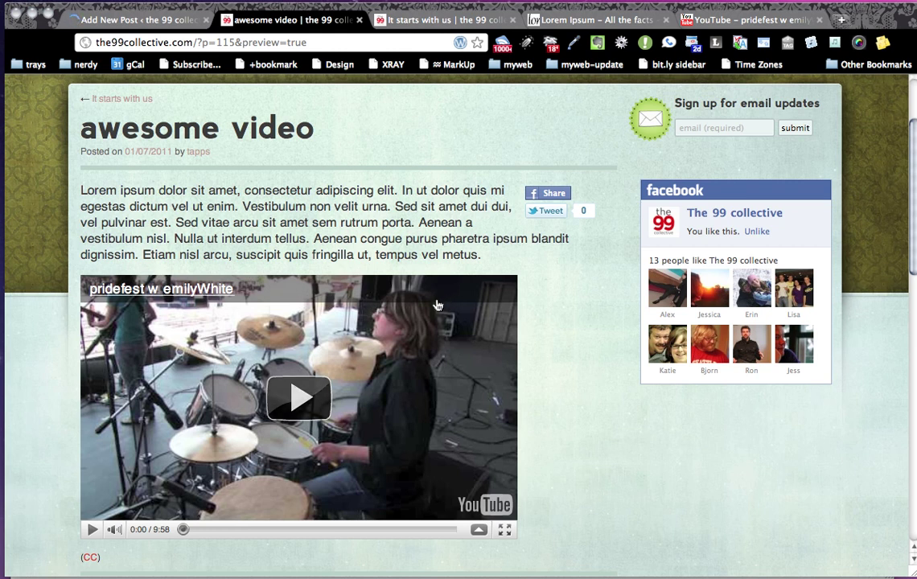
scroll(434, 263, up, 3)
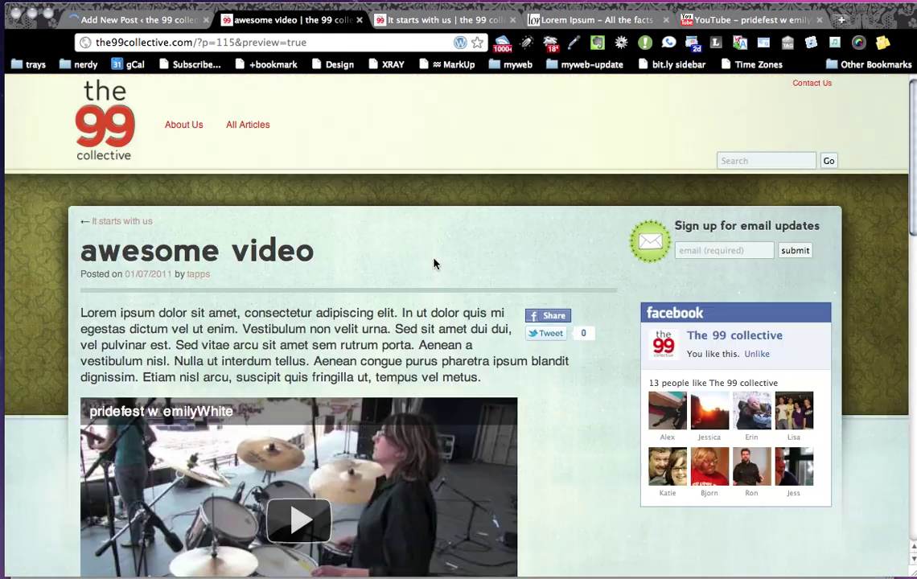
click(250, 125)
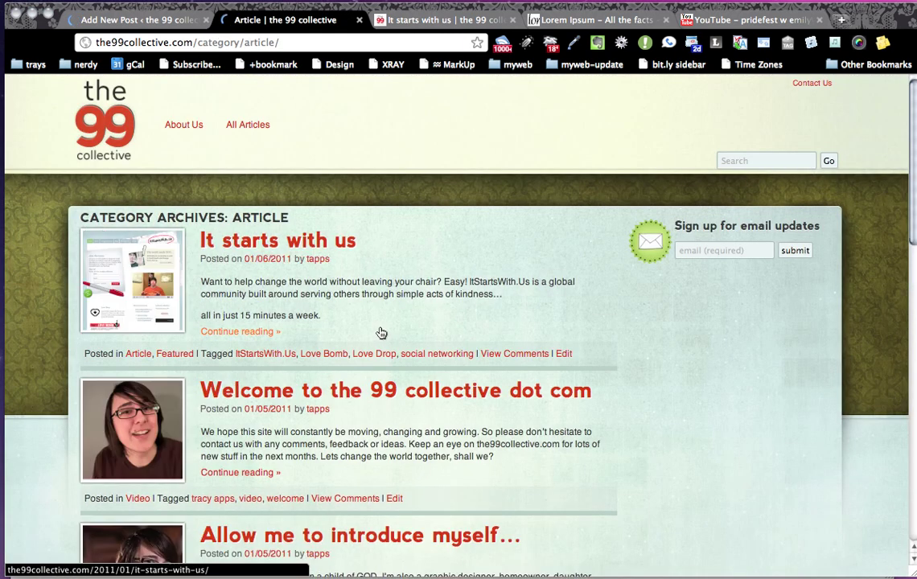